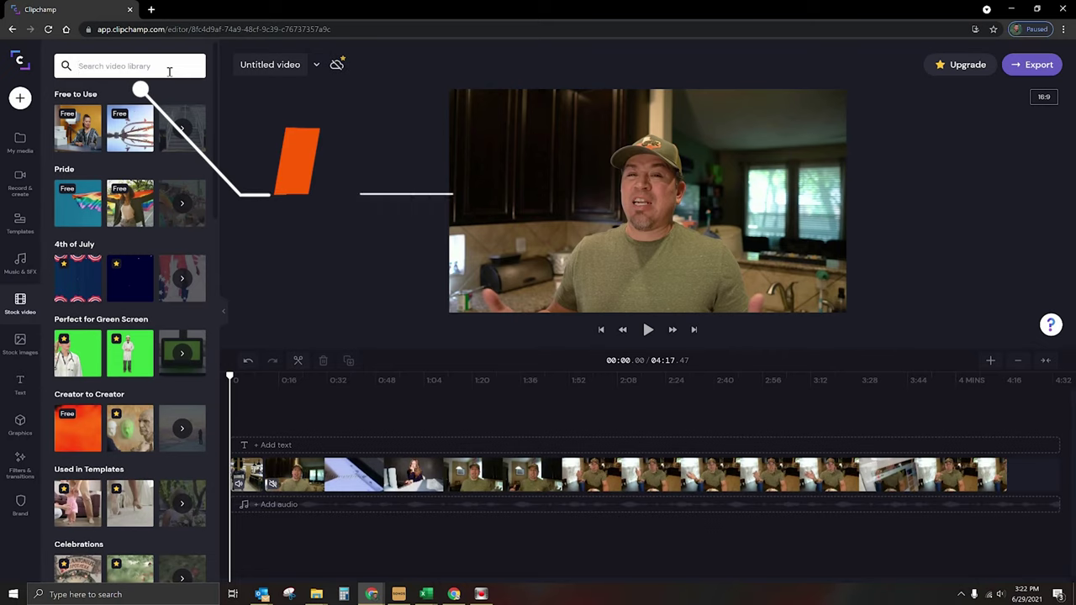
Step: Search the stock video library for 'flame, greenscreen' and browse the dancer and fire results
{"action": "type", "text": "flame"}
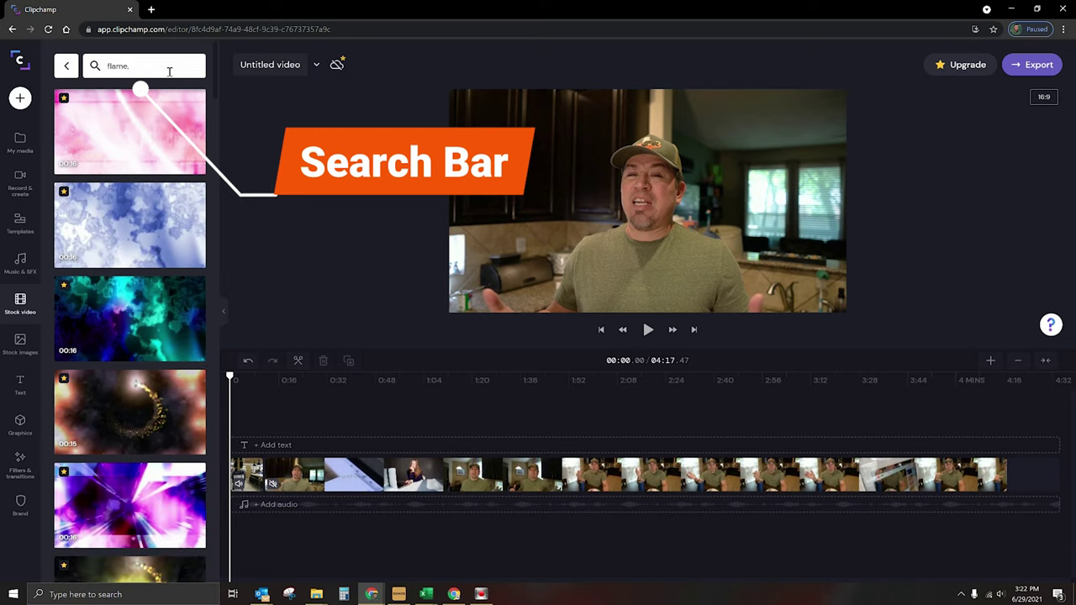
{"action": "type", "text": ", greenscreen"}
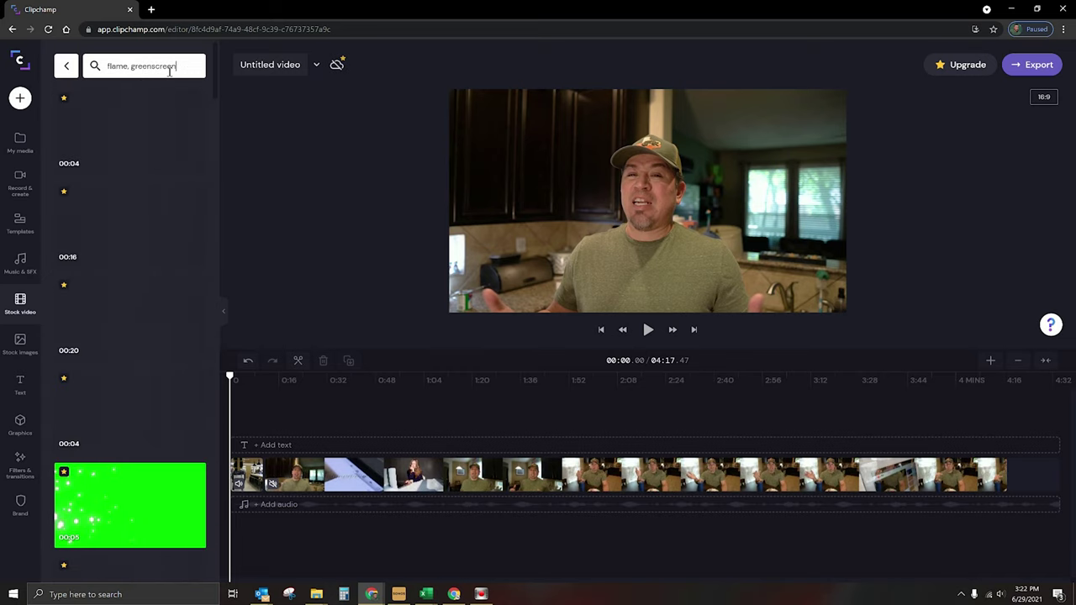
{"action": "scroll", "coordinate": [130, 224], "scroll_direction": "down", "scroll_amount": 6}
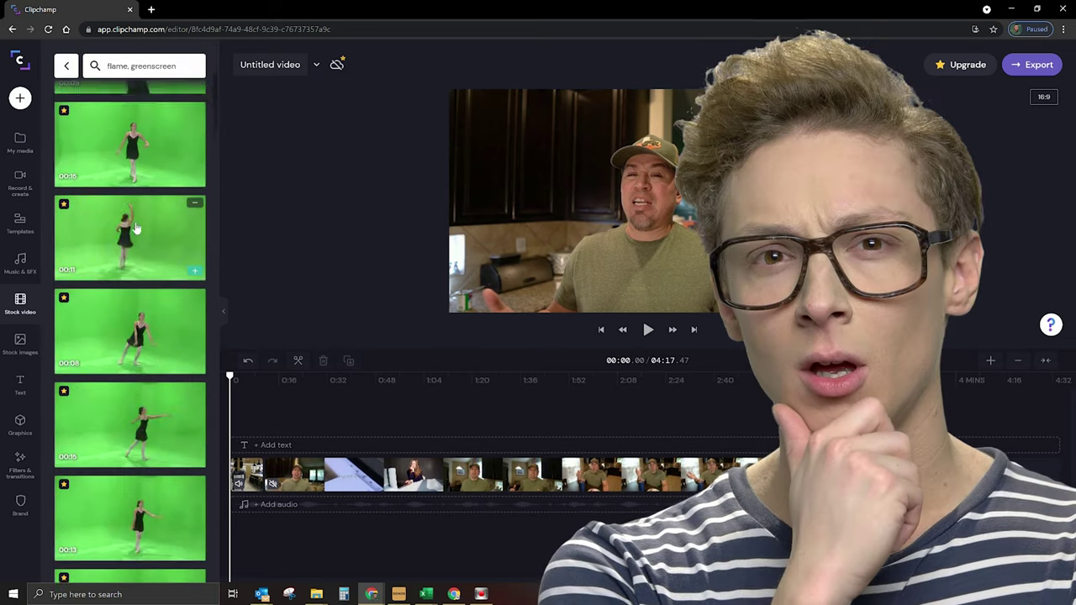
{"action": "scroll", "coordinate": [130, 224], "scroll_direction": "down", "scroll_amount": 5}
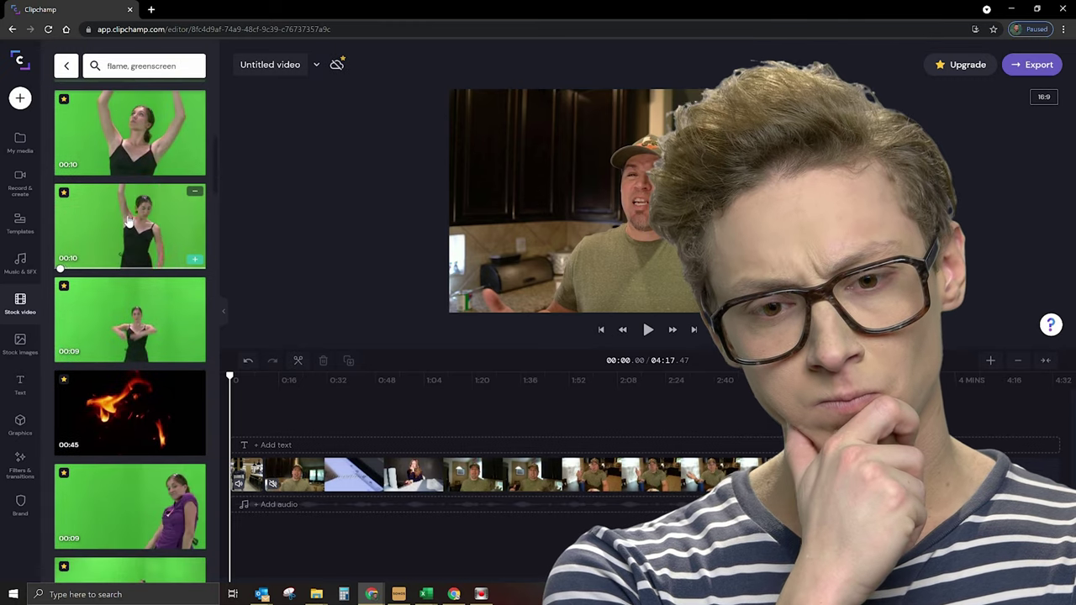
Step: Place the purple-shirt dancer clip above the main video and apply the Green Screen filter
{"action": "left_click_drag", "start_coordinate": [144, 288], "coordinate": [504, 431]}
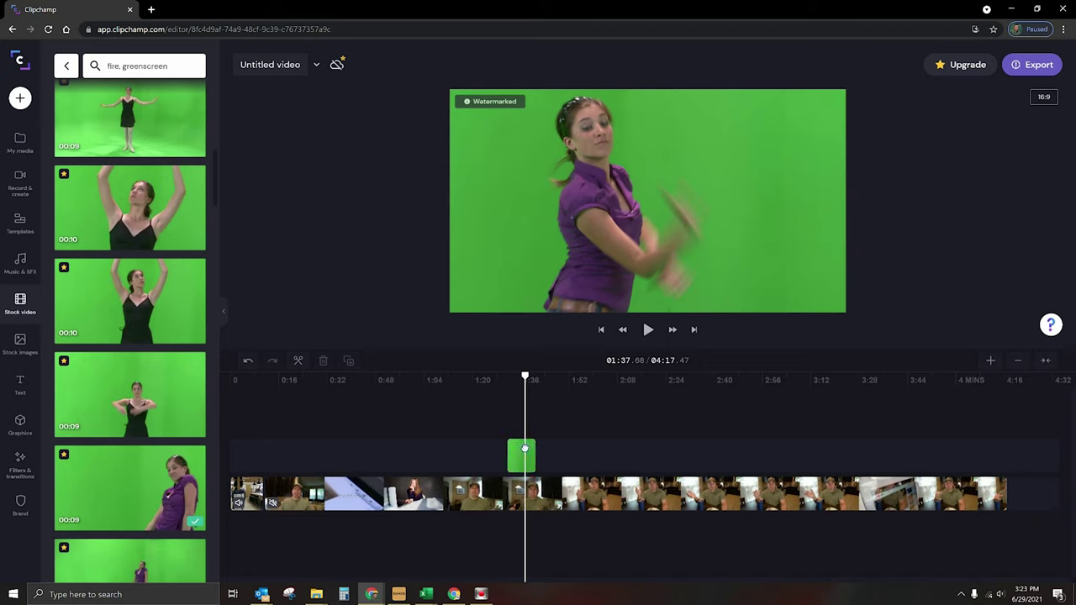
{"action": "left_click", "coordinate": [521, 458]}
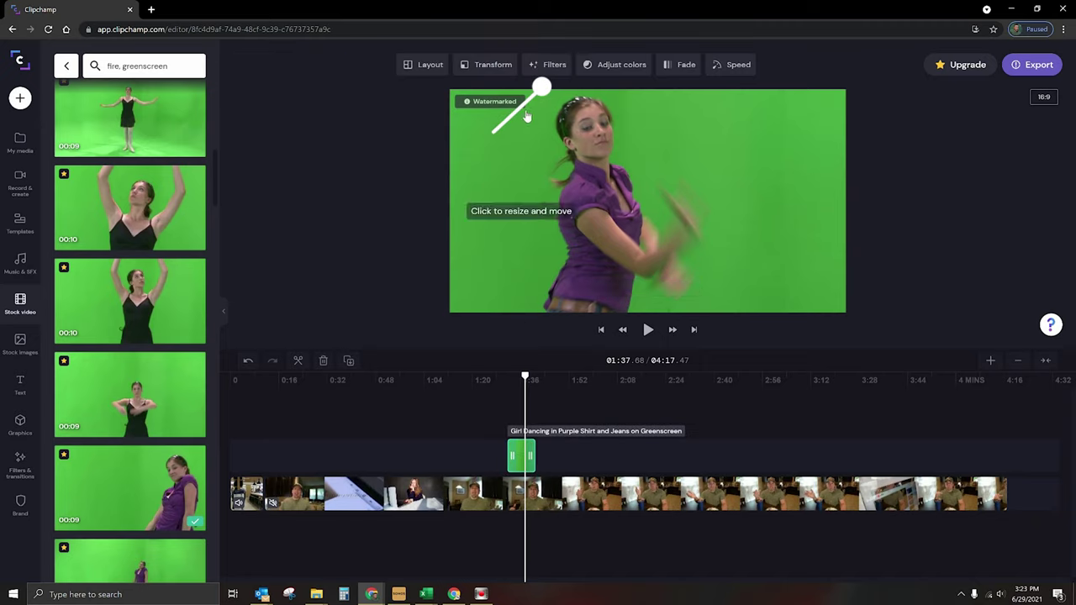
{"action": "left_click", "coordinate": [547, 67]}
{"action": "scroll", "coordinate": [625, 151], "scroll_direction": "down", "scroll_amount": 1}
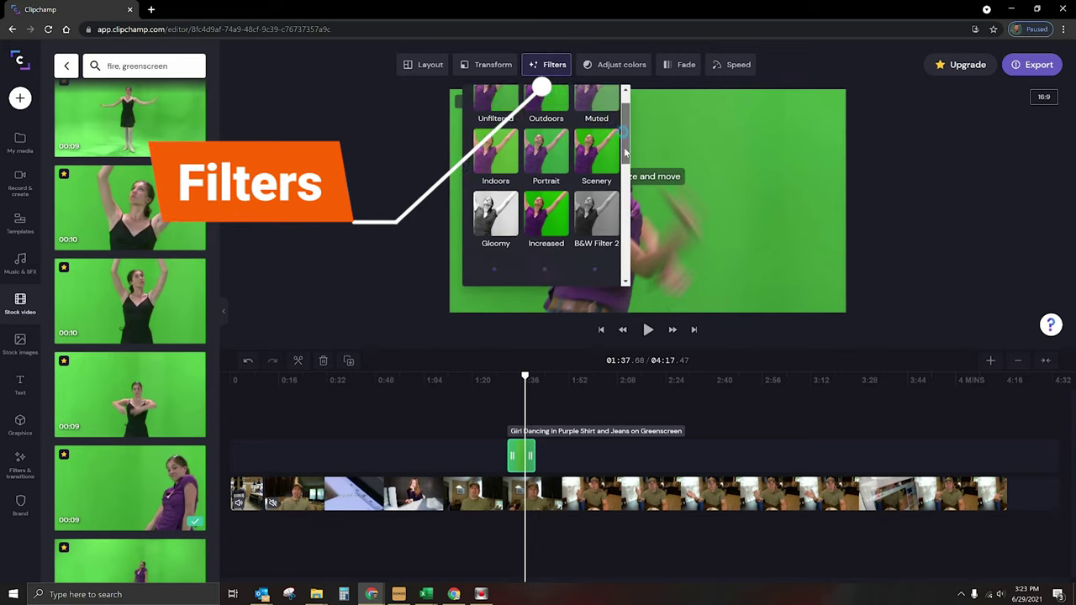
{"action": "left_click_drag", "start_coordinate": [624, 151], "coordinate": [626, 250]}
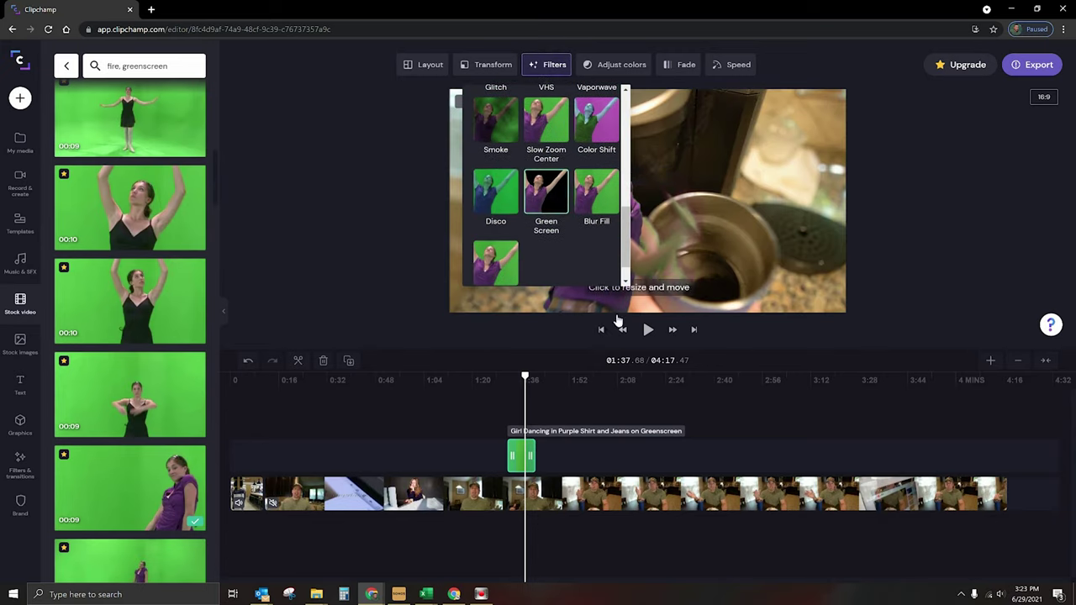
{"action": "left_click", "coordinate": [539, 391]}
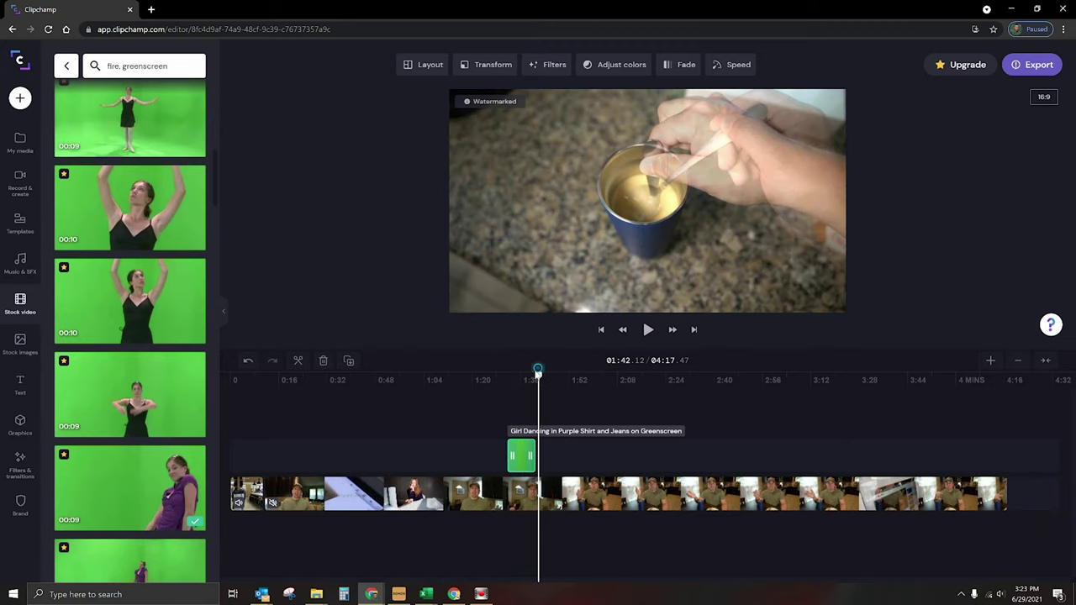
{"action": "left_click", "coordinate": [564, 385]}
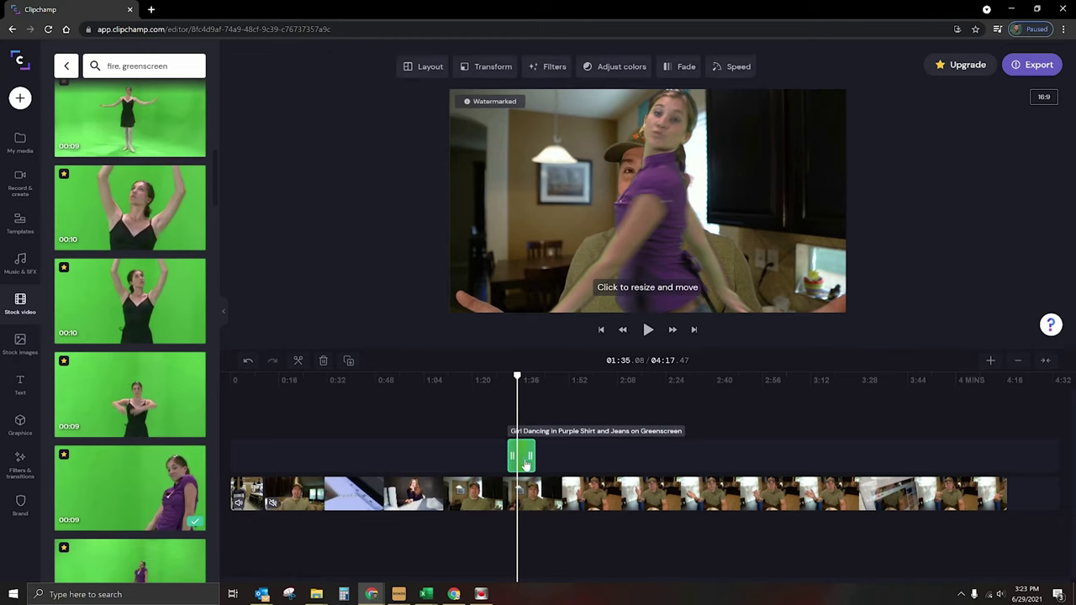
Step: Delete the dancing test clip, then search Storyblocks videos for 'greenscreen'
{"action": "key", "text": "Delete"}
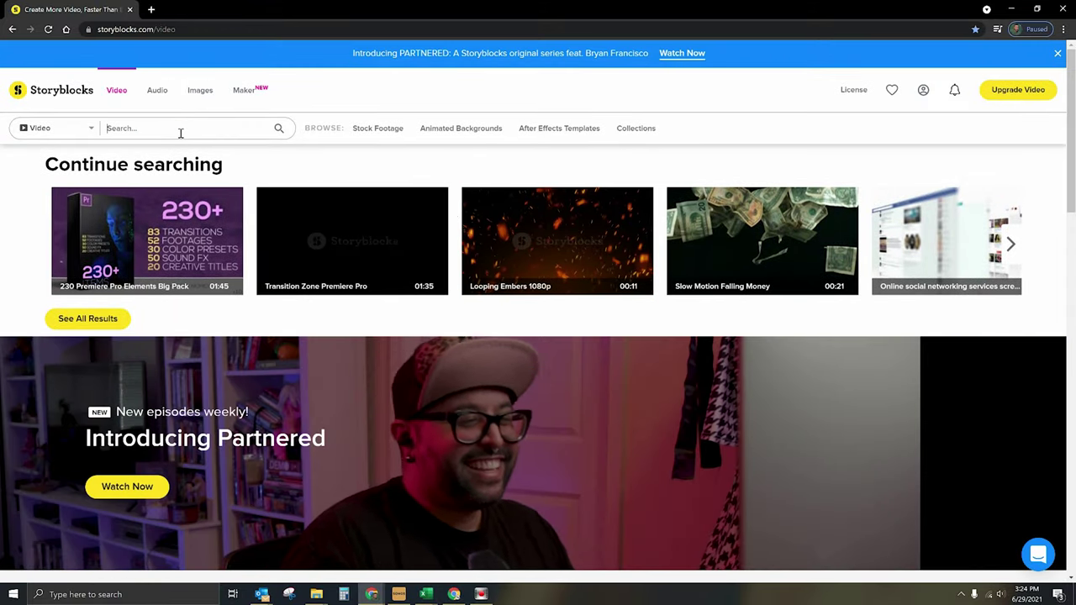
{"action": "type", "text": "gree"}
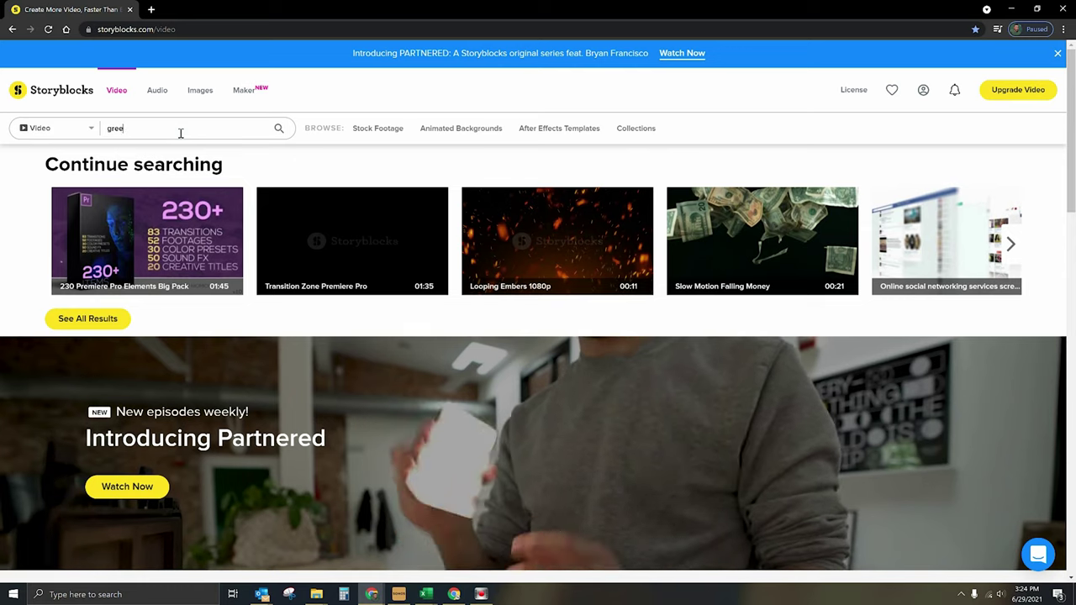
{"action": "type", "text": "nscreen"}
{"action": "key", "text": "Return"}
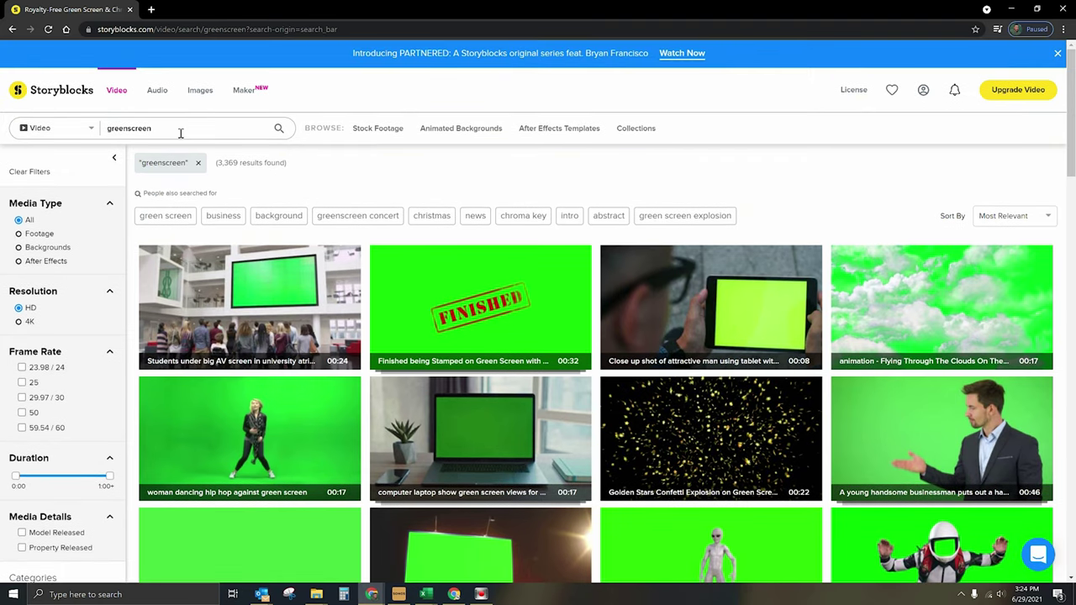
Step: Download the gold glitter rain clip and the burning-sparks green-screen clip from Storyblocks
{"action": "scroll", "coordinate": [512, 354], "scroll_direction": "down", "scroll_amount": 8}
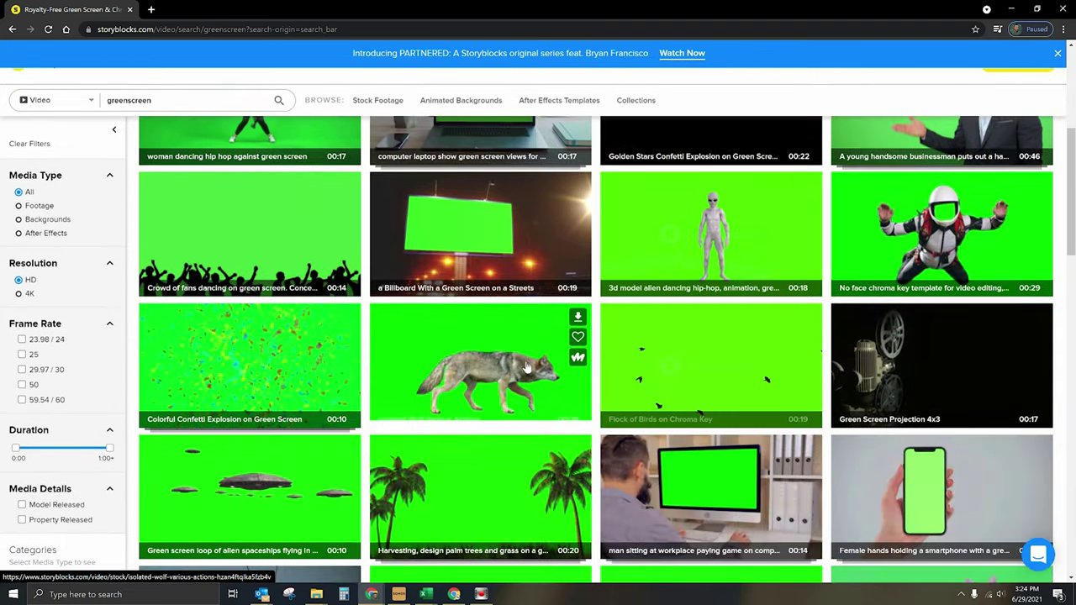
{"action": "scroll", "coordinate": [550, 375], "scroll_direction": "down", "scroll_amount": 3}
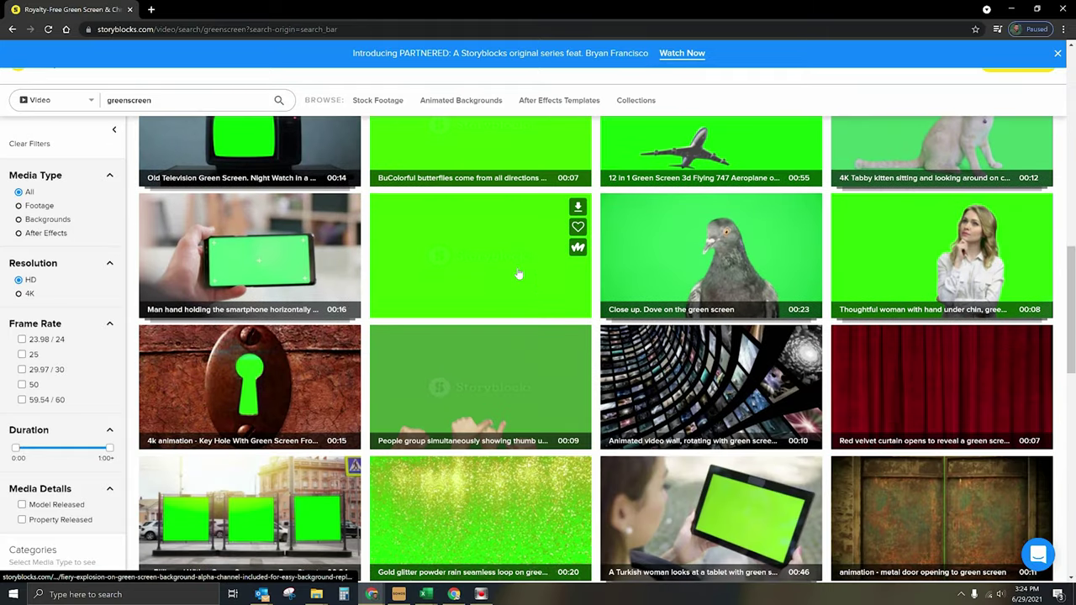
{"action": "scroll", "coordinate": [514, 361], "scroll_direction": "down", "scroll_amount": 3}
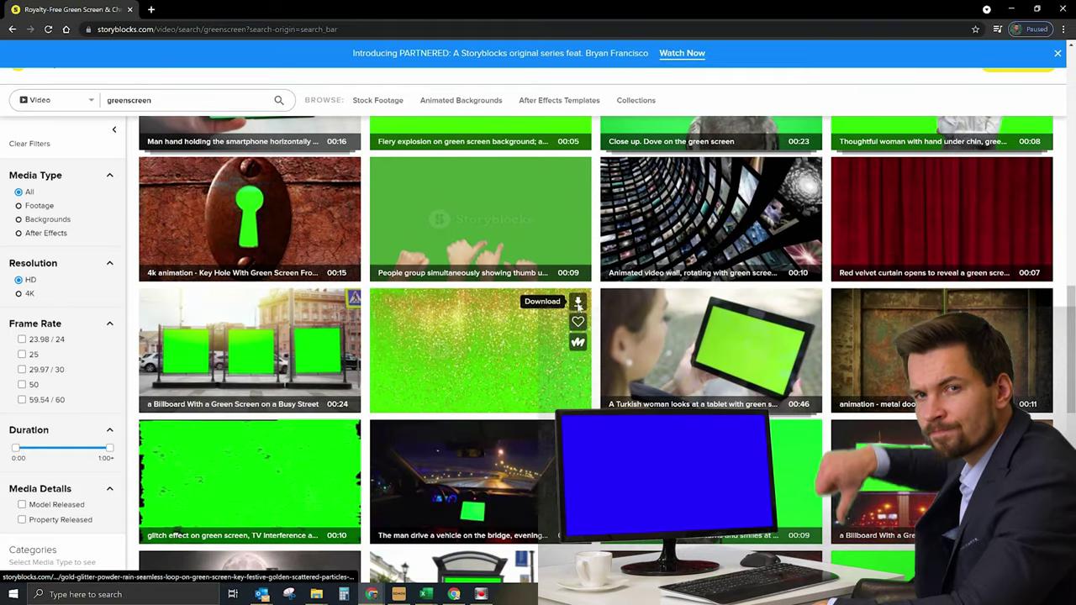
{"action": "left_click", "coordinate": [577, 301]}
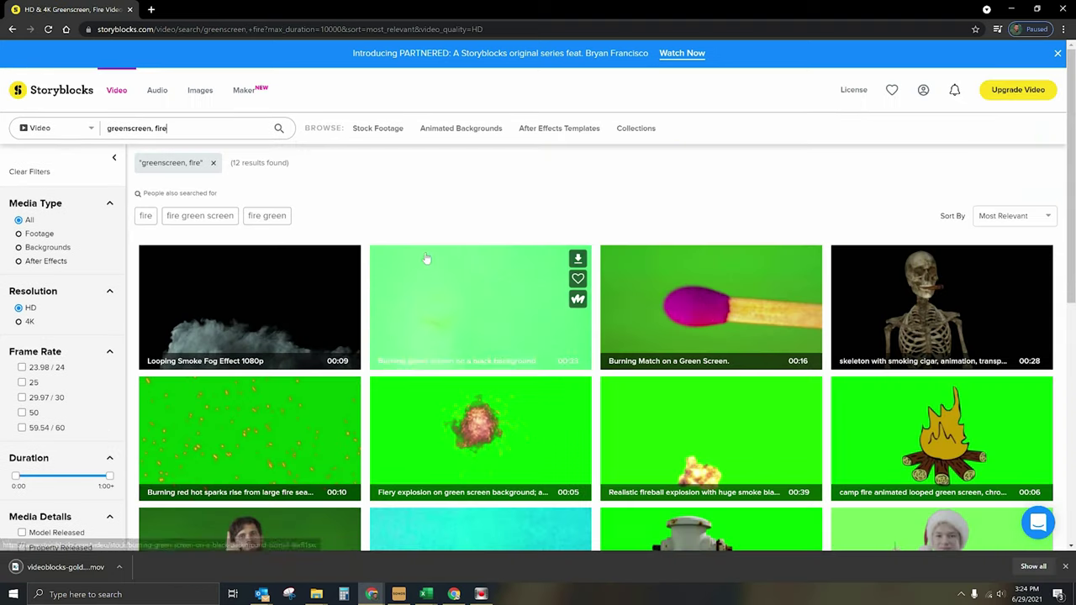
{"action": "scroll", "coordinate": [426, 278], "scroll_direction": "down", "scroll_amount": 1}
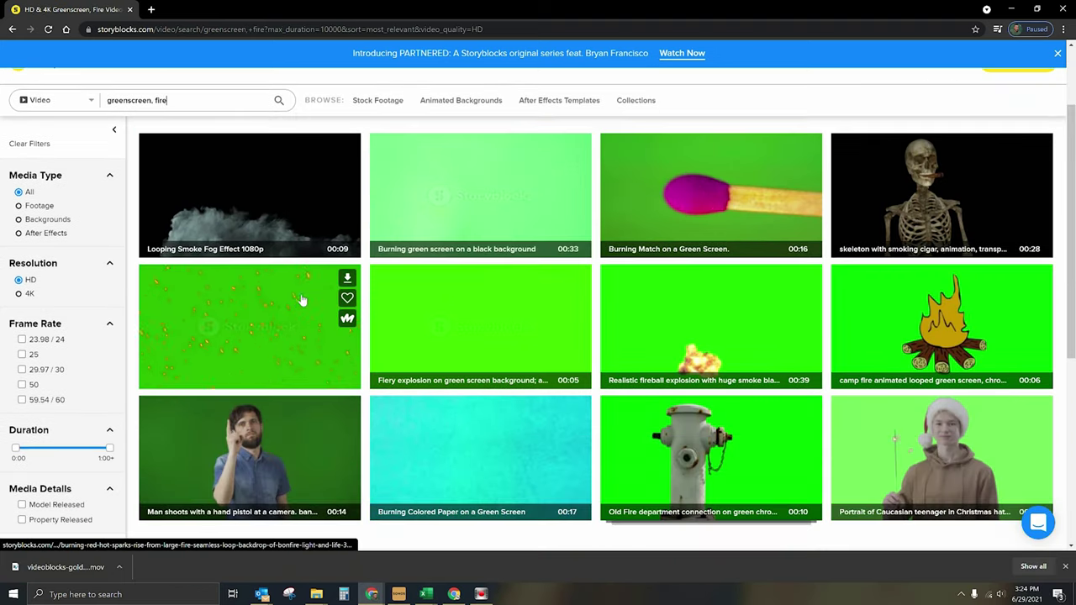
{"action": "left_click", "coordinate": [348, 278]}
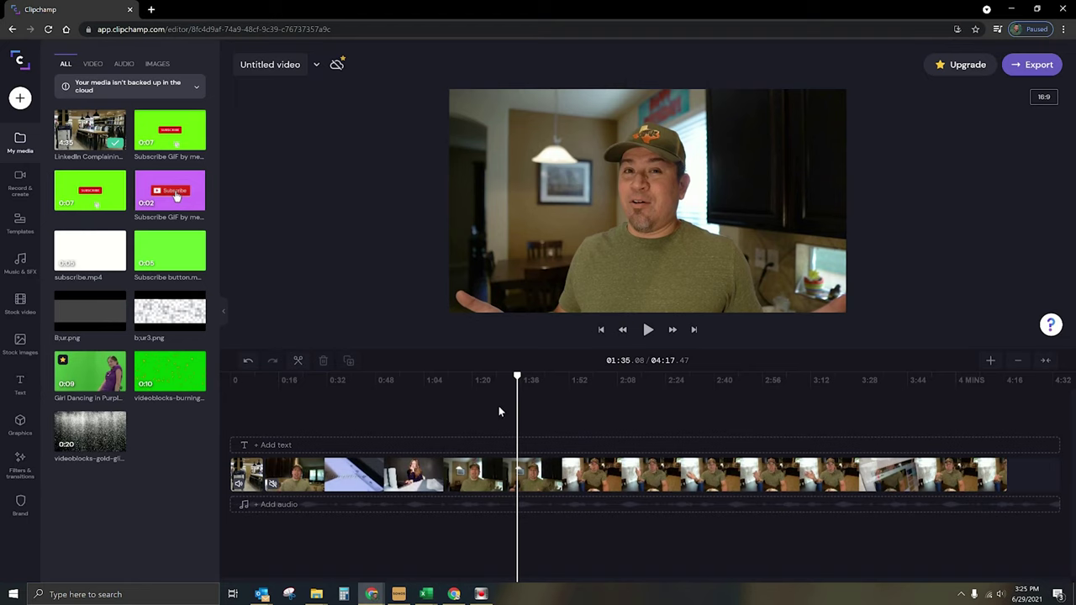
Step: Place the burning-sparks clip above the main video and preview it near 1:41
{"action": "mouse_move", "coordinate": [174, 369]}
{"action": "left_mouse_down"}
{"action": "mouse_move", "coordinate": [479, 410]}
{"action": "mouse_move", "coordinate": [524, 438]}
{"action": "mouse_move", "coordinate": [515, 452]}
{"action": "left_mouse_up"}
{"action": "left_click", "coordinate": [535, 375]}
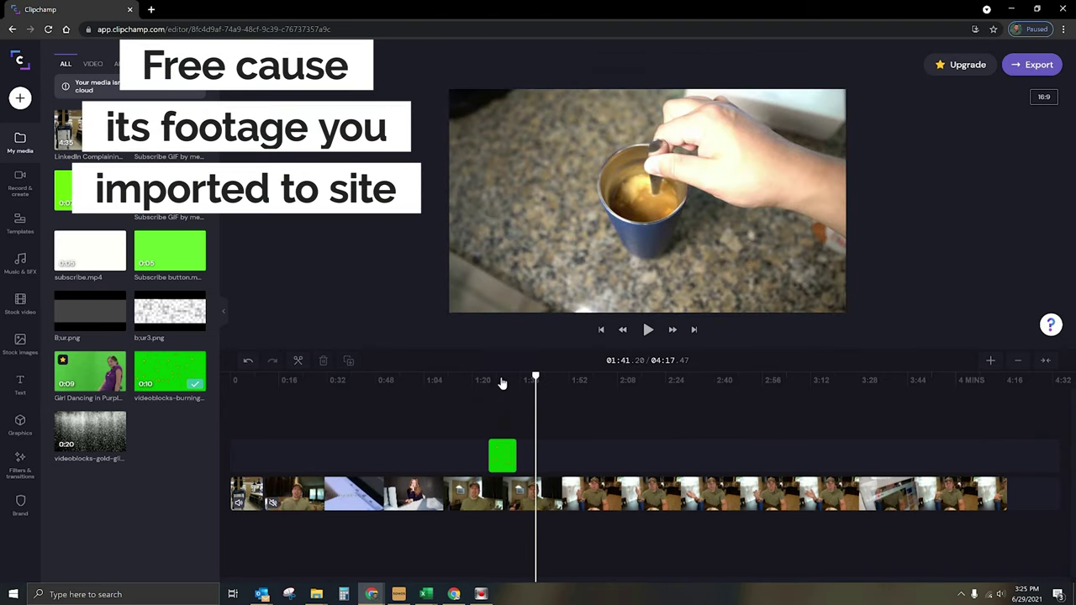
{"action": "left_click_drag", "start_coordinate": [536, 375], "coordinate": [500, 377]}
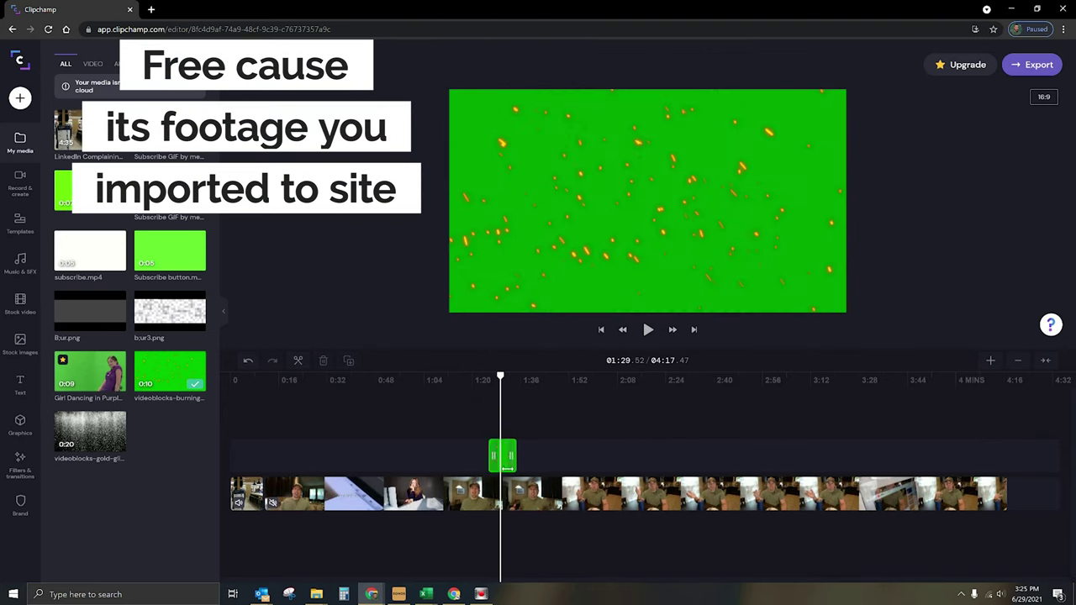
Step: Apply the Green Screen filter to the sparks clip and play back the result
{"action": "left_click", "coordinate": [505, 461]}
{"action": "left_click", "coordinate": [545, 66]}
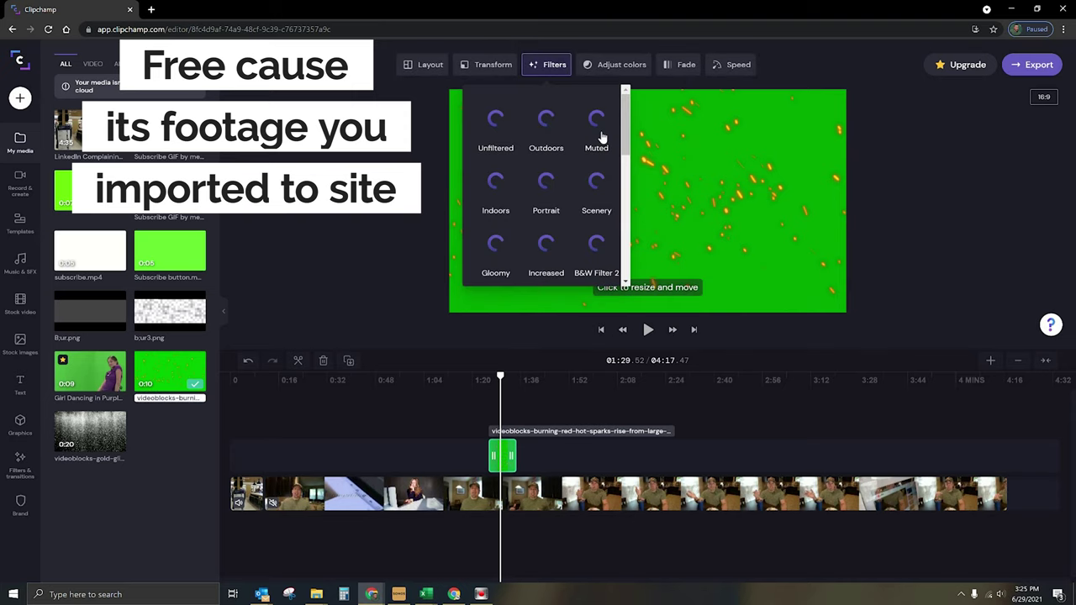
{"action": "scroll", "coordinate": [629, 185], "scroll_direction": "down", "scroll_amount": 5}
{"action": "scroll", "coordinate": [630, 189], "scroll_direction": "down", "scroll_amount": 5}
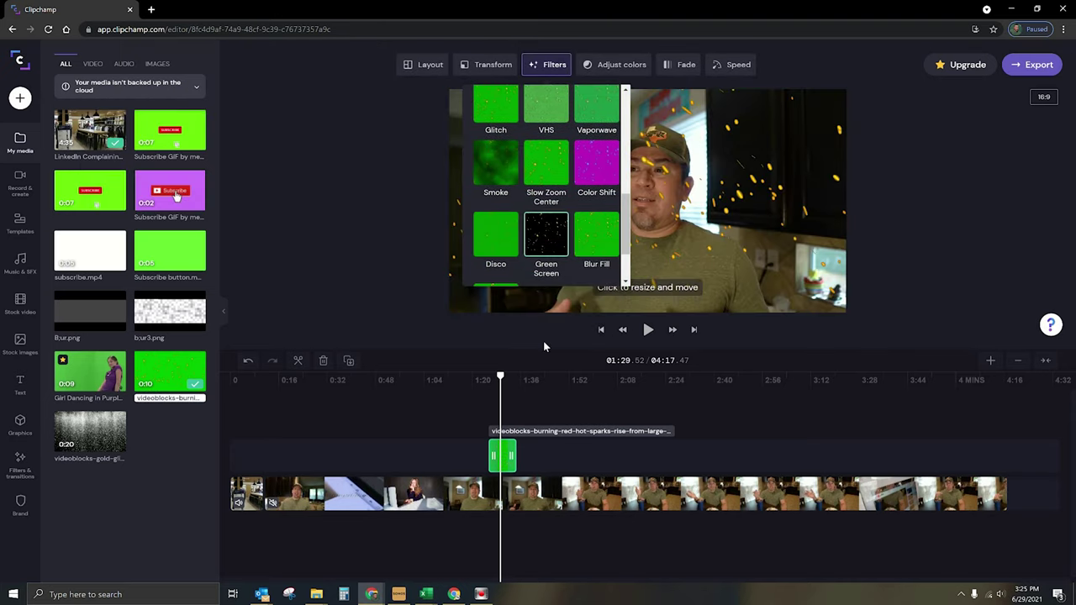
{"action": "left_click", "coordinate": [497, 378]}
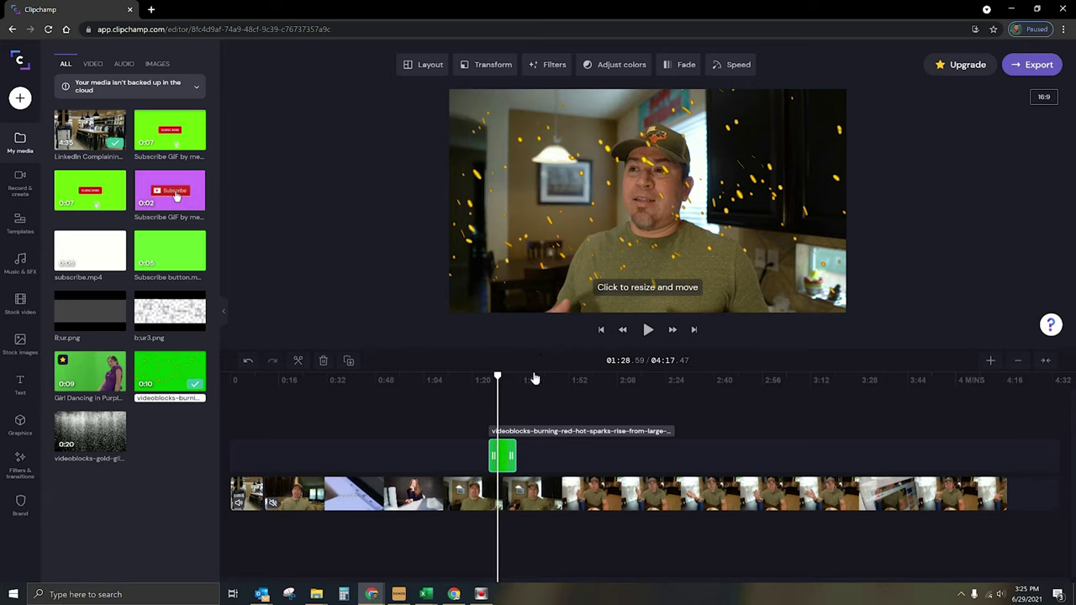
{"action": "left_click", "coordinate": [647, 330]}
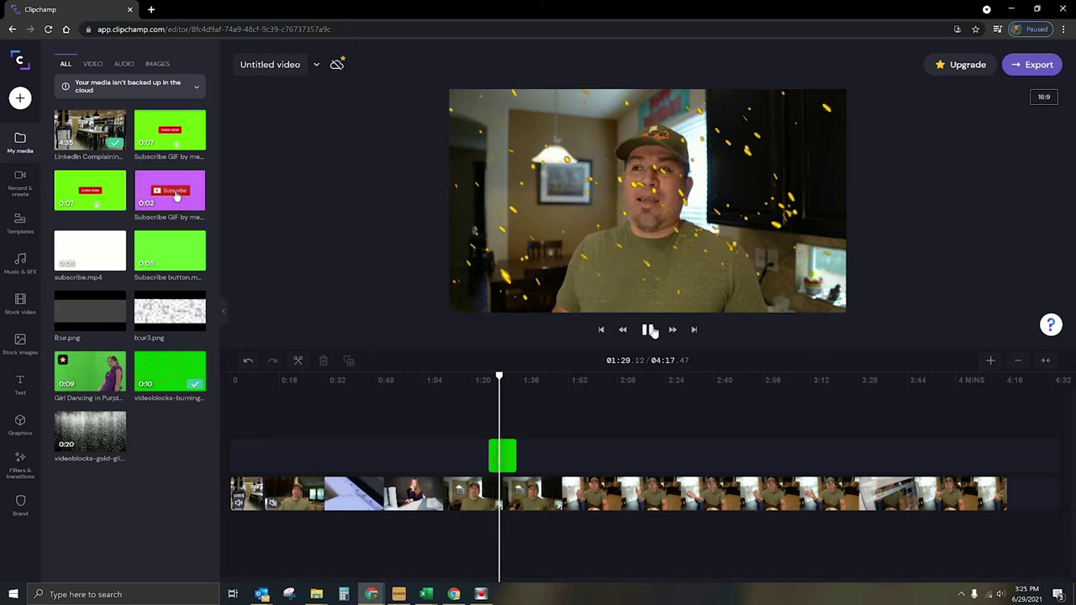
{"action": "left_click", "coordinate": [649, 329]}
Step: Delete the sparks clip and place the gold glitter clip above the presenter
{"action": "left_click", "coordinate": [501, 457]}
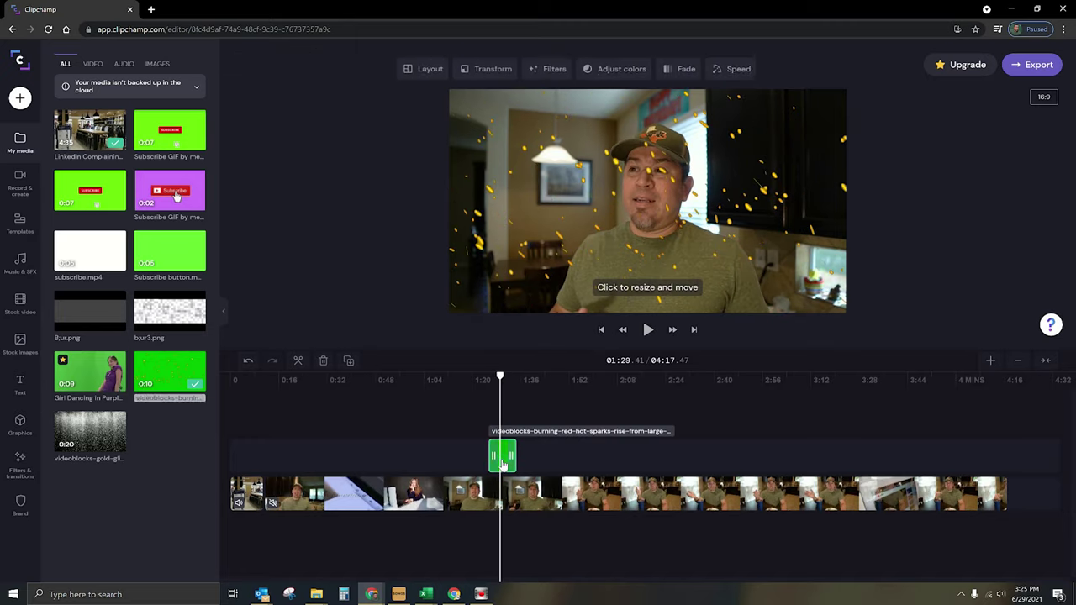
{"action": "key", "text": "Delete"}
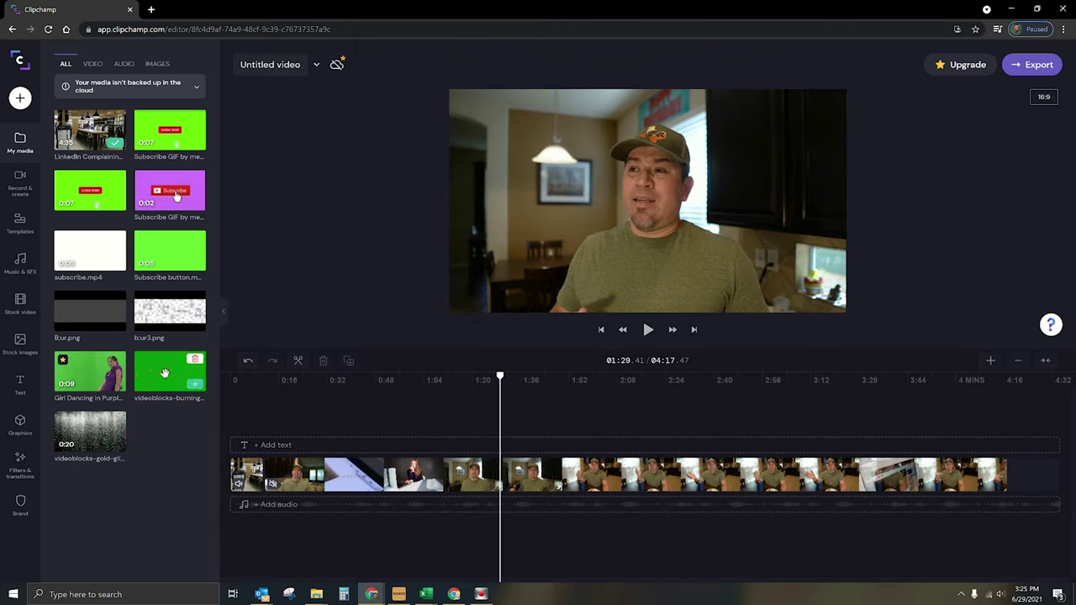
{"action": "mouse_move", "coordinate": [165, 372]}
{"action": "left_mouse_down"}
{"action": "mouse_move", "coordinate": [476, 391]}
{"action": "mouse_move", "coordinate": [480, 428]}
{"action": "mouse_move", "coordinate": [125, 410]}
{"action": "mouse_move", "coordinate": [506, 420]}
{"action": "mouse_move", "coordinate": [507, 434]}
{"action": "left_mouse_up"}
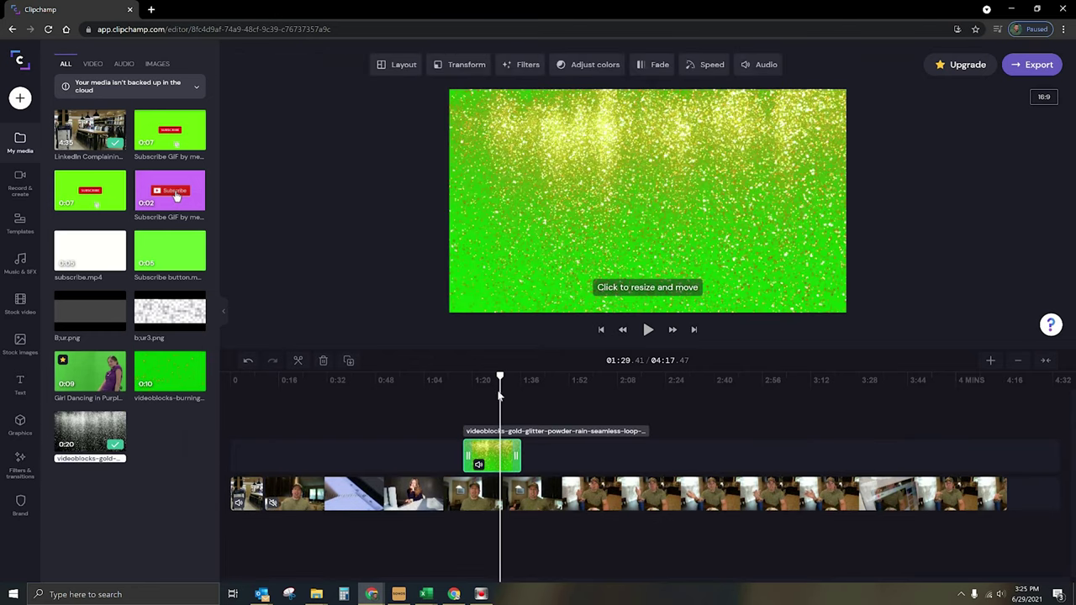
Step: Preview the glitter over the presenter, then delete the glitter overlay clip
{"action": "left_click", "coordinate": [500, 380]}
{"action": "left_click_drag", "start_coordinate": [499, 456], "coordinate": [475, 450]}
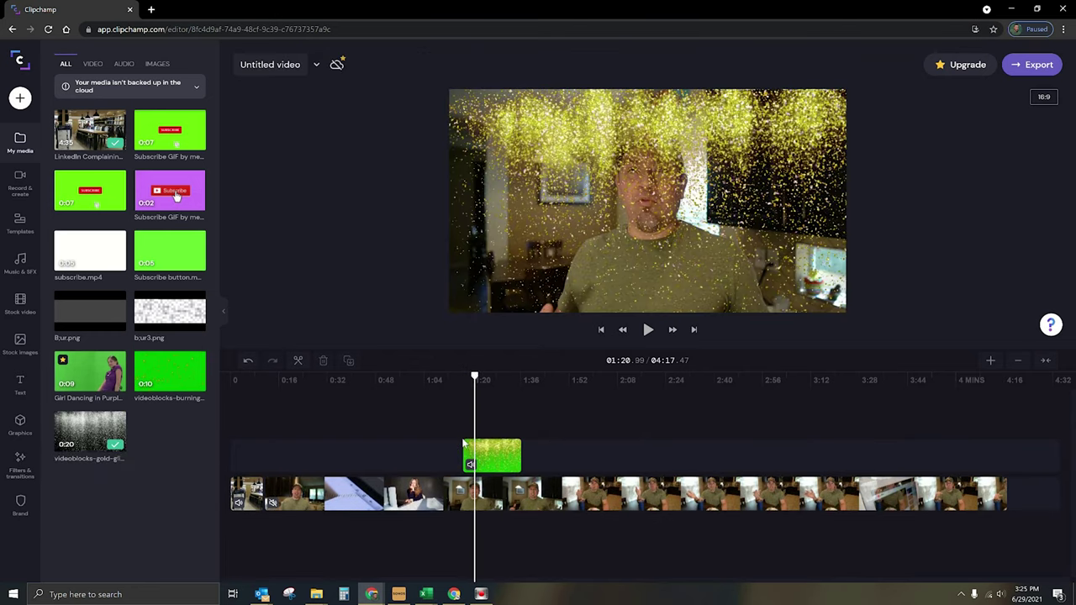
{"action": "left_click", "coordinate": [489, 452]}
{"action": "key", "text": "Delete"}
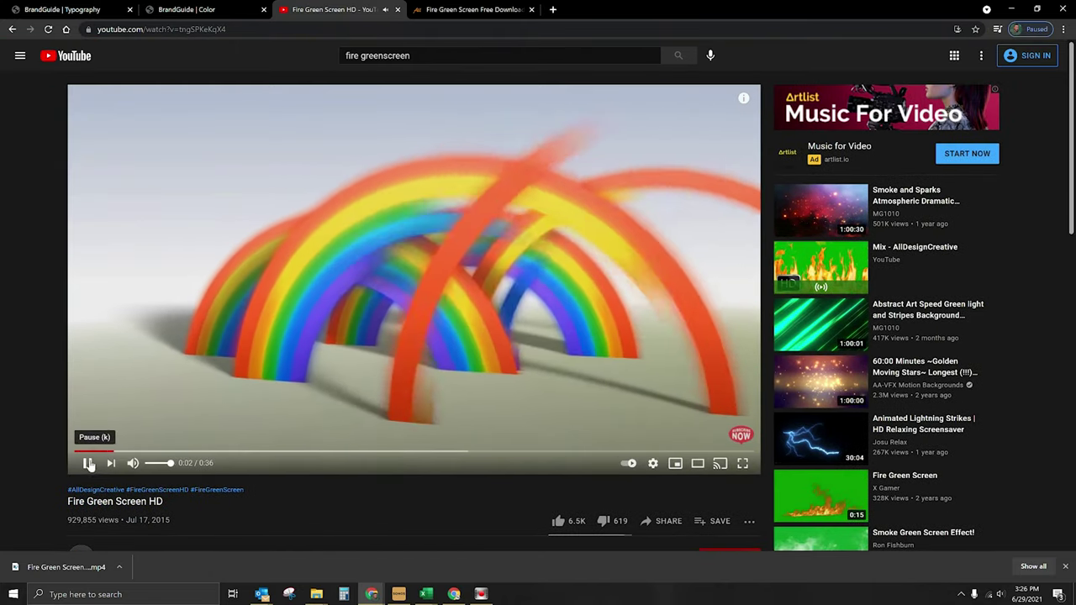
Step: Skip the Fire Green Screen HD video to the fire footage, pause, and open the description's download link
{"action": "left_click", "coordinate": [180, 452]}
{"action": "left_click", "coordinate": [242, 452]}
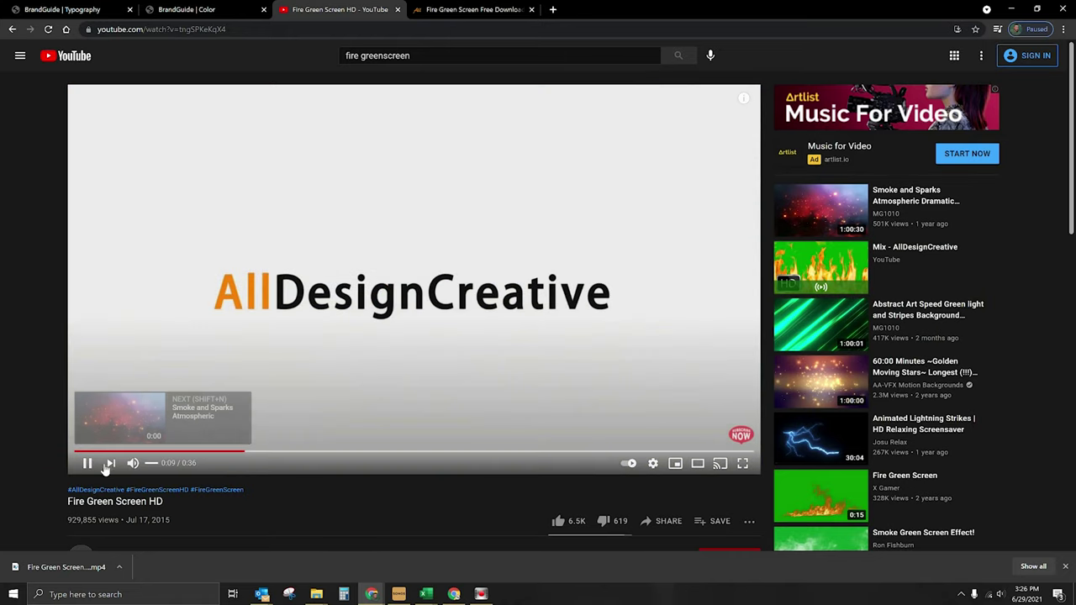
{"action": "left_click", "coordinate": [300, 452]}
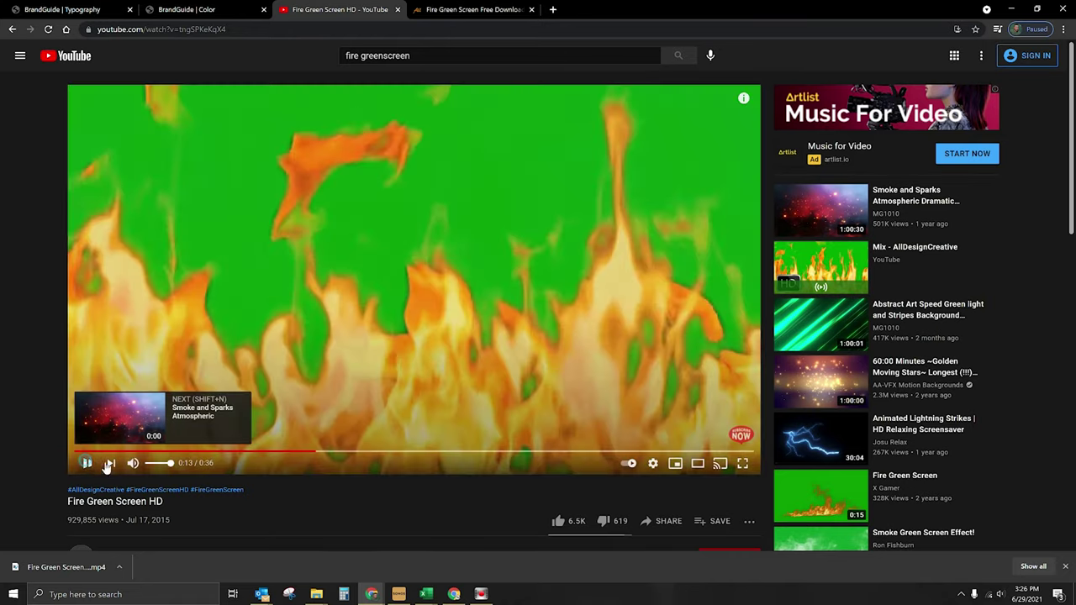
{"action": "left_click", "coordinate": [87, 464]}
{"action": "scroll", "coordinate": [23, 379], "scroll_direction": "down", "scroll_amount": 2}
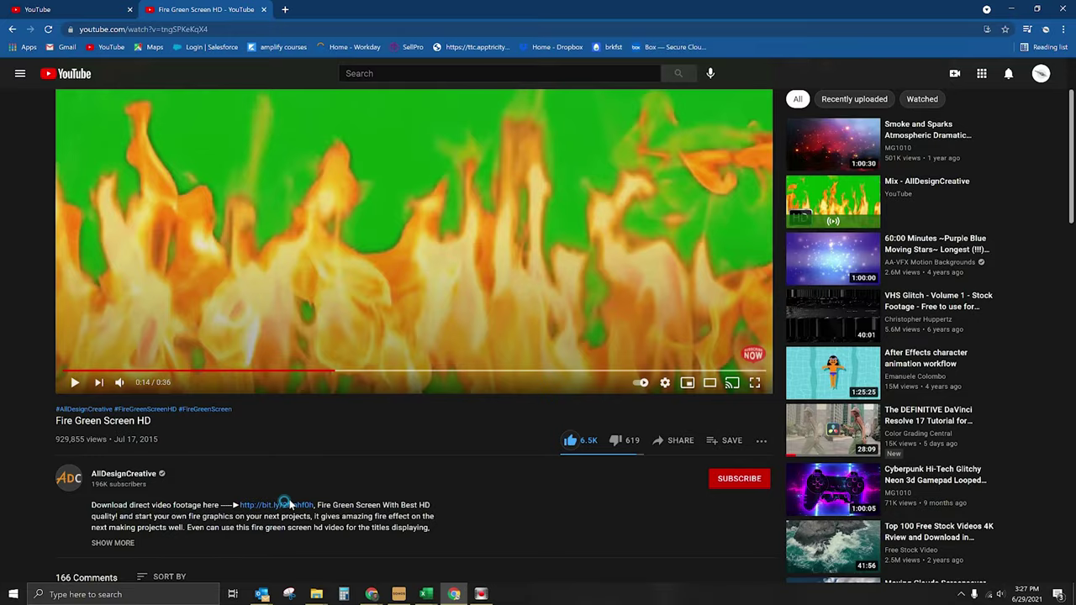
{"action": "left_click", "coordinate": [286, 505]}
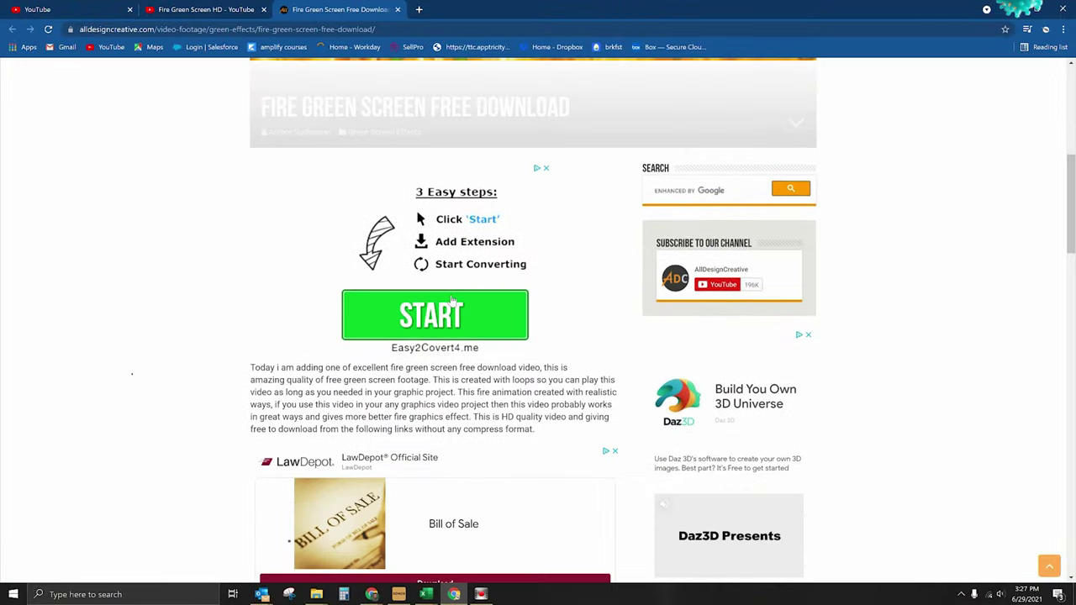
Step: Scroll past the ads to the 1280x720p, 21.8 MB Fire Green Screen Free Download box
{"action": "scroll", "coordinate": [520, 320], "scroll_direction": "down", "scroll_amount": 2}
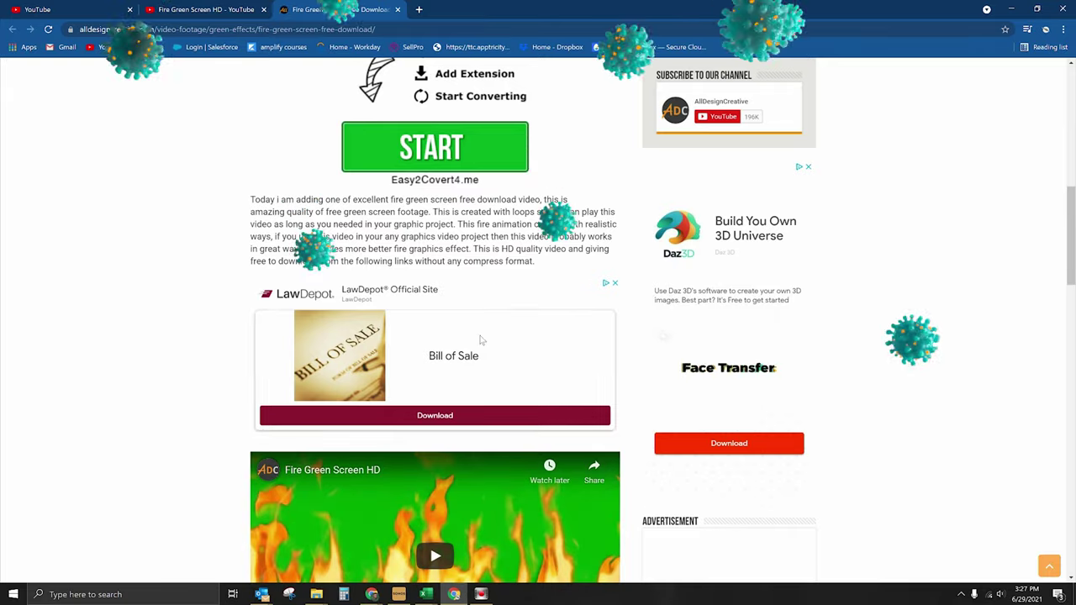
{"action": "scroll", "coordinate": [618, 332], "scroll_direction": "down", "scroll_amount": 2}
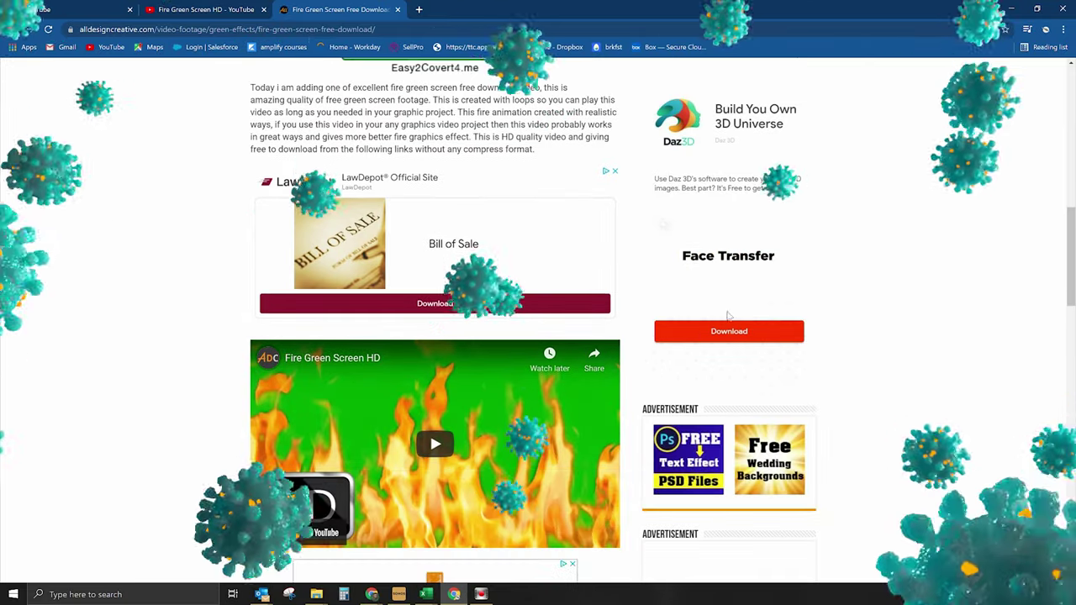
{"action": "scroll", "coordinate": [714, 315], "scroll_direction": "down", "scroll_amount": 3}
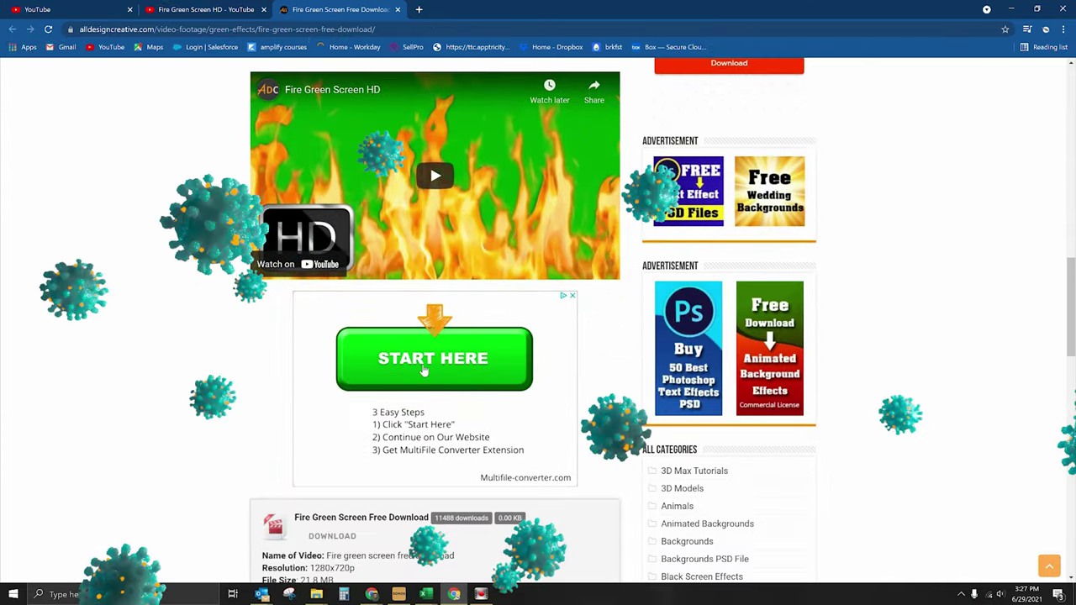
{"action": "scroll", "coordinate": [445, 370], "scroll_direction": "down", "scroll_amount": 3}
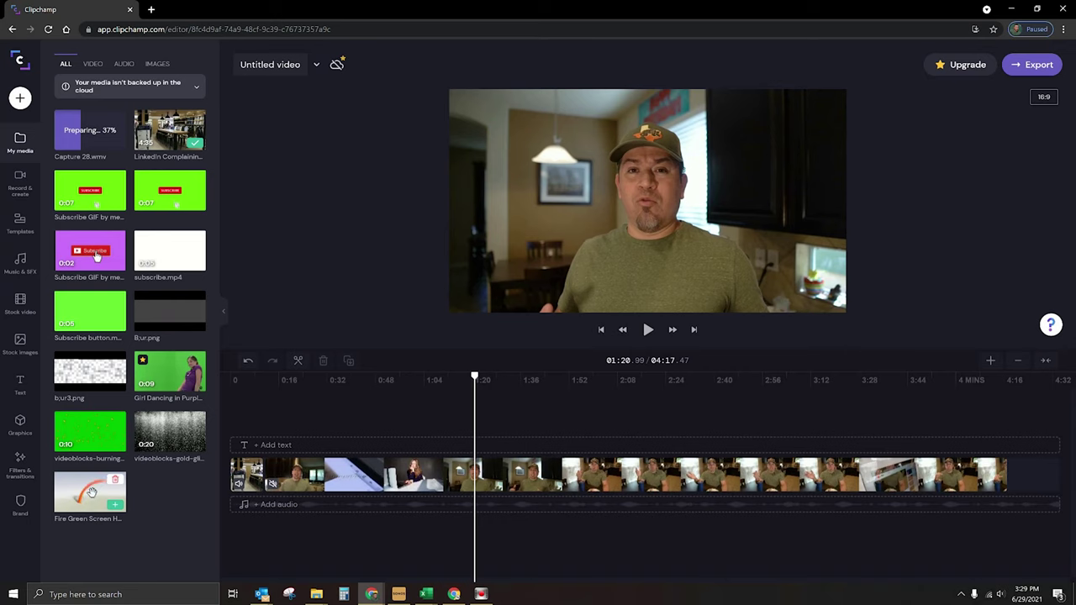
Step: Place the fire clip on a new track at the playhead and cut away its white intro
{"action": "left_click_drag", "start_coordinate": [95, 498], "coordinate": [477, 406]}
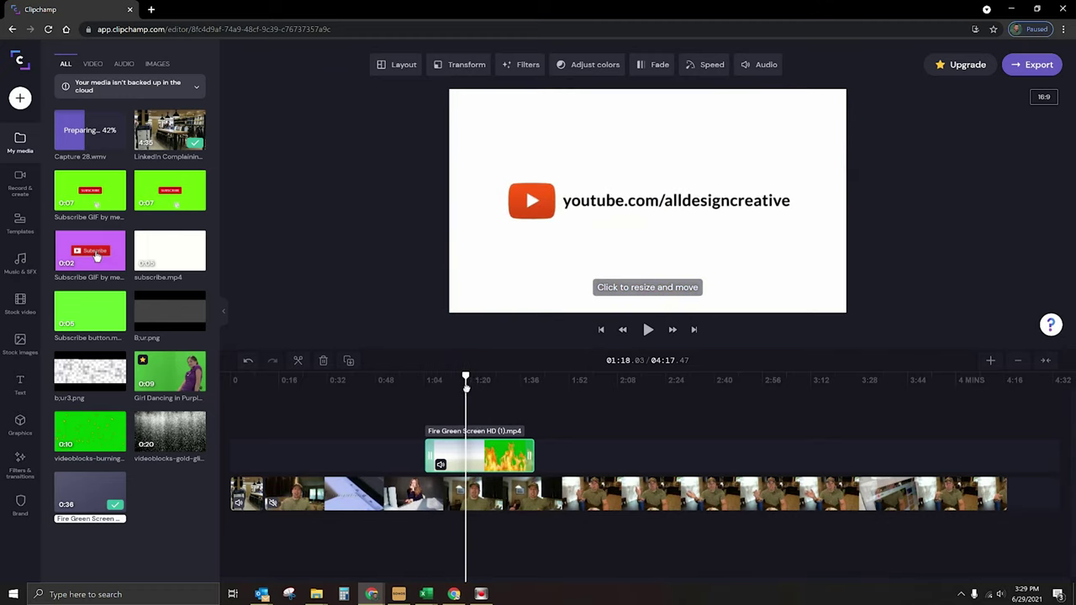
{"action": "left_click", "coordinate": [266, 352]}
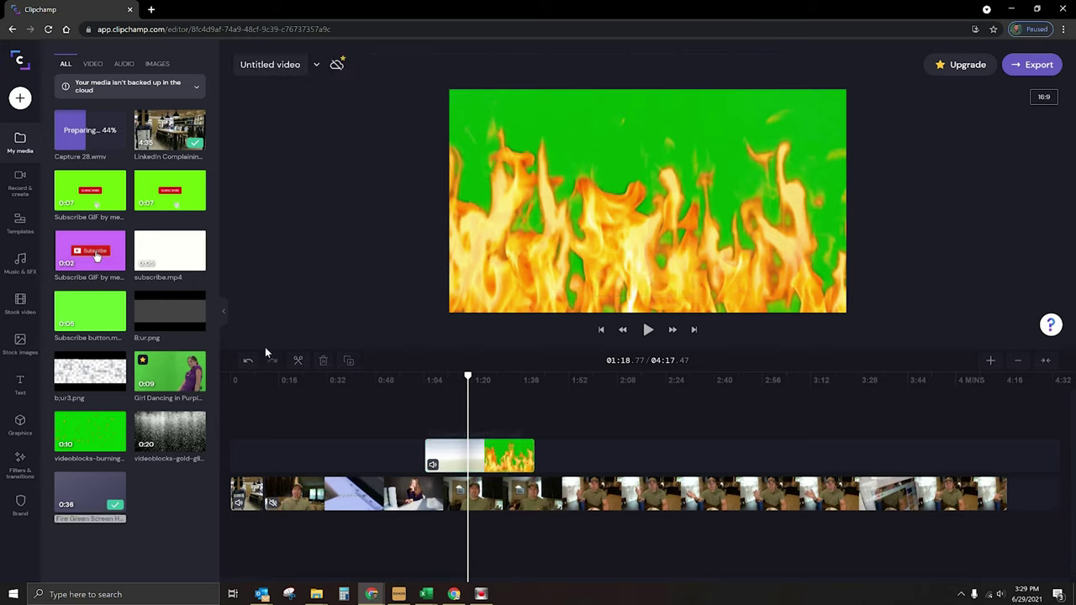
{"action": "left_click", "coordinate": [298, 360]}
{"action": "left_click", "coordinate": [485, 463]}
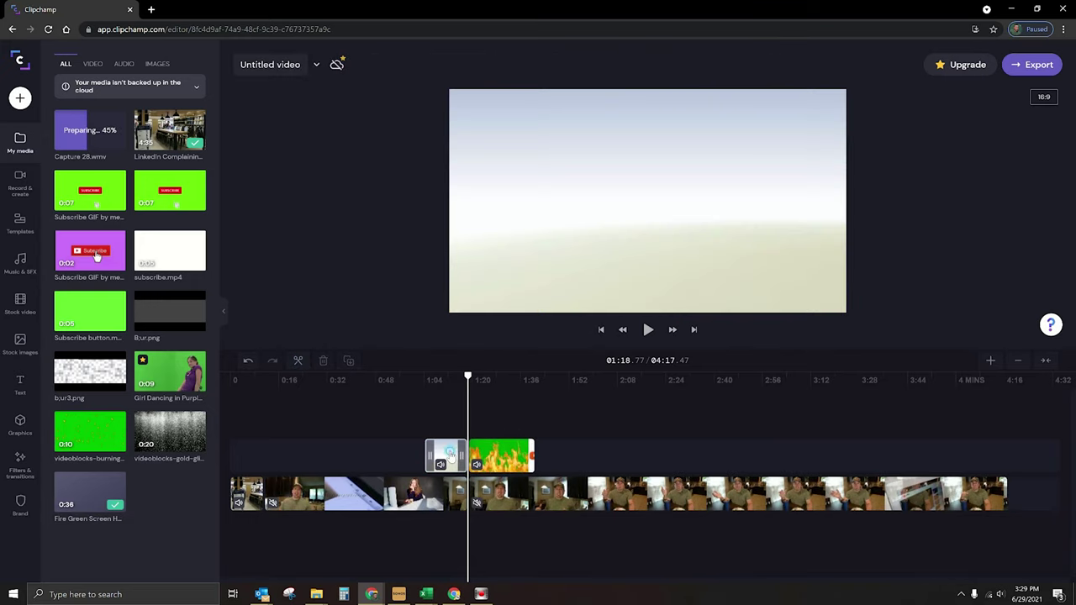
{"action": "left_click", "coordinate": [451, 454]}
{"action": "key", "text": "Delete"}
Step: Split the fire clip near 1:32, delete the leftover end piece, and reselect the remaining clip
{"action": "left_click_drag", "start_coordinate": [476, 384], "coordinate": [510, 384]}
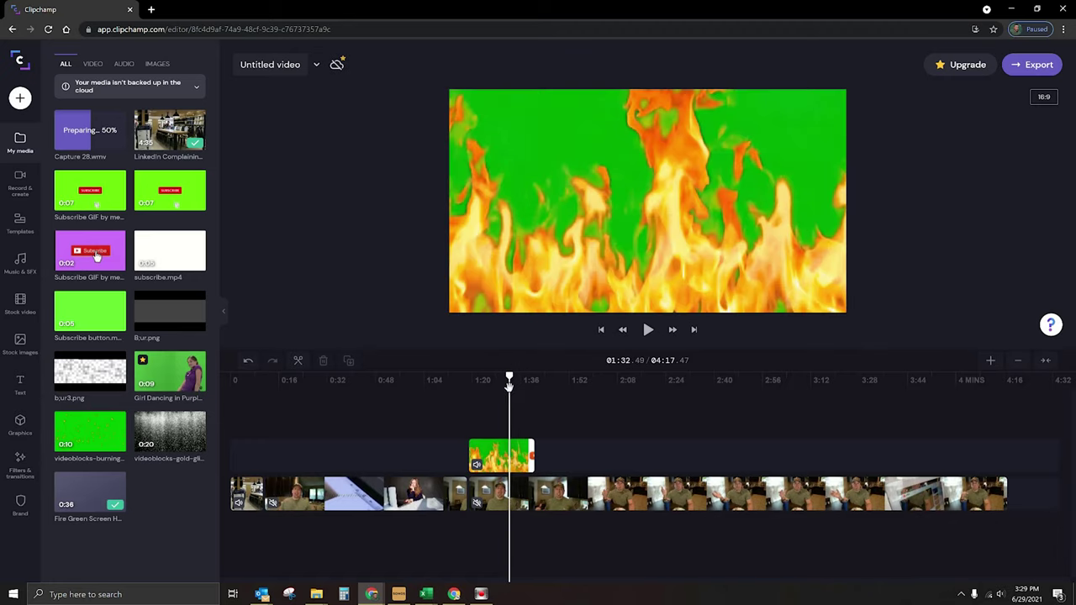
{"action": "left_click", "coordinate": [299, 361]}
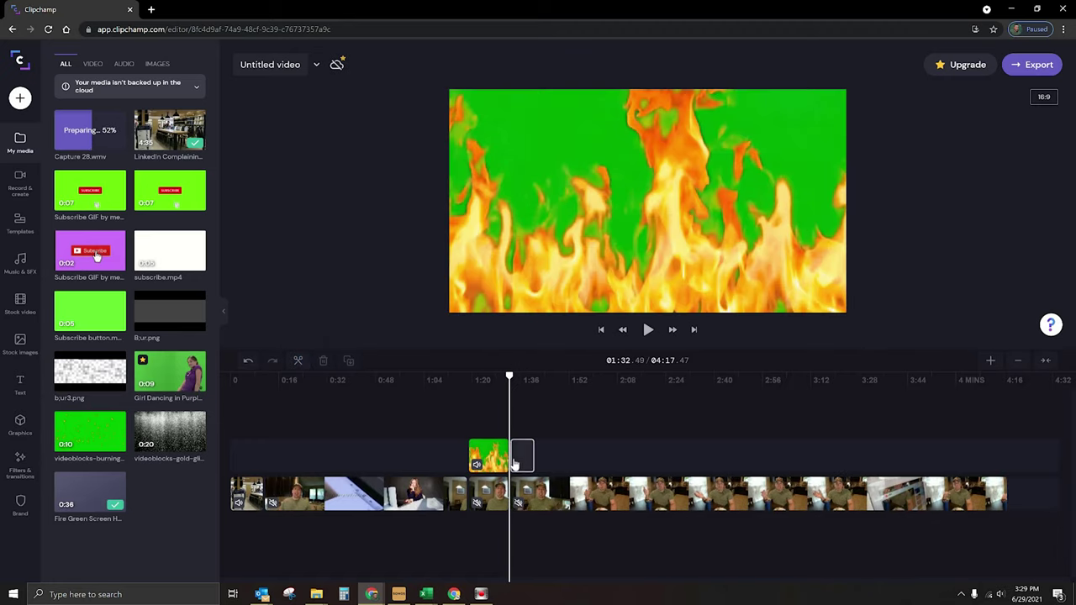
{"action": "left_click", "coordinate": [520, 459]}
{"action": "key", "text": "Delete"}
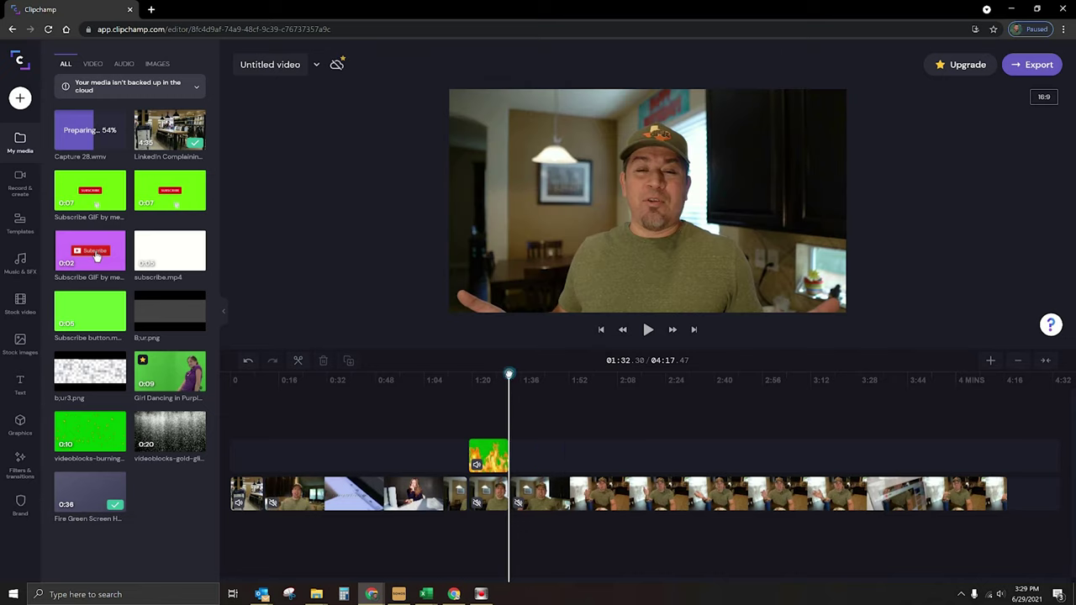
{"action": "left_click", "coordinate": [496, 380]}
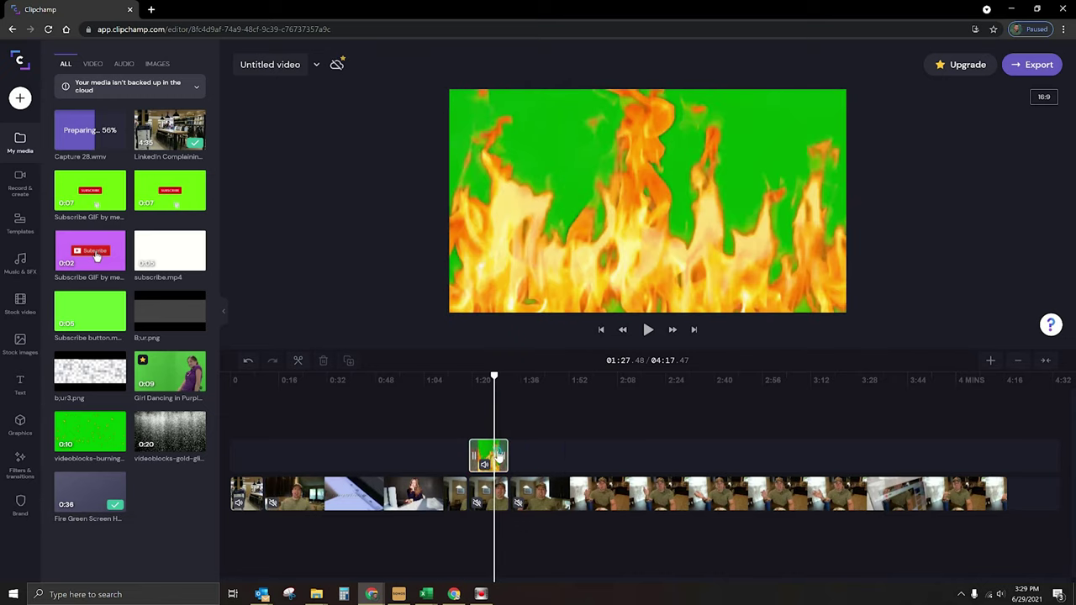
{"action": "left_click", "coordinate": [496, 457]}
Step: Apply the Green Screen filter to the fire clip to remove its green background
{"action": "left_click", "coordinate": [528, 67]}
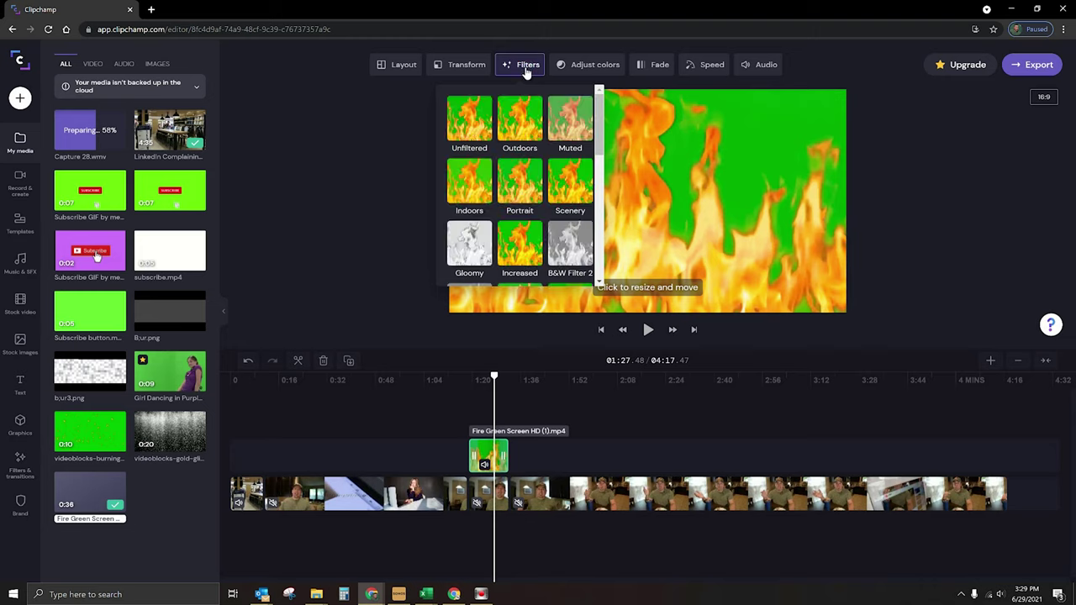
{"action": "scroll", "coordinate": [555, 177], "scroll_direction": "down", "scroll_amount": 5}
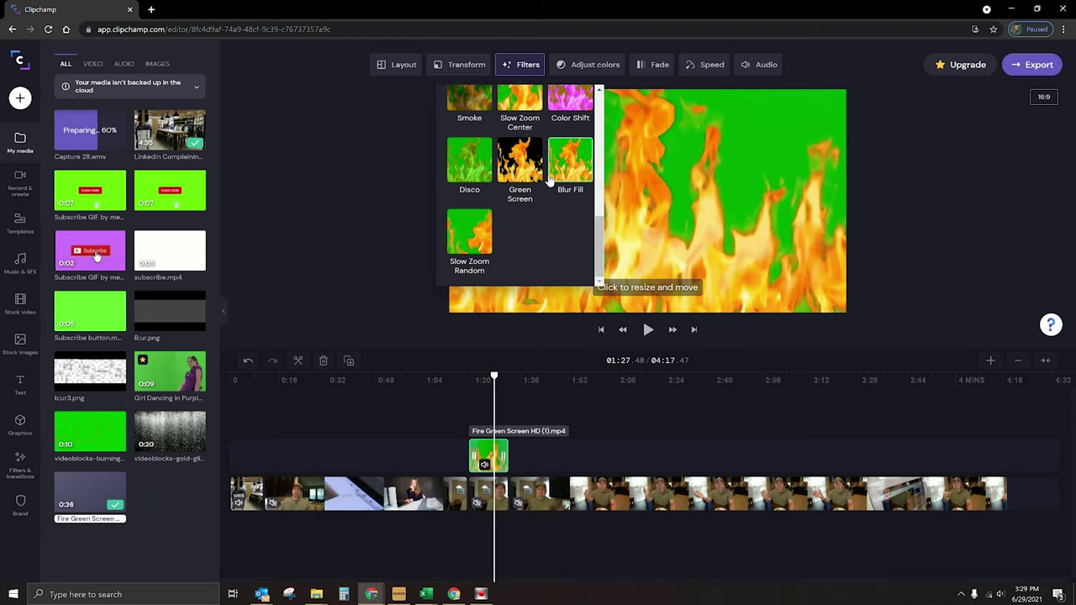
{"action": "left_click", "coordinate": [519, 160]}
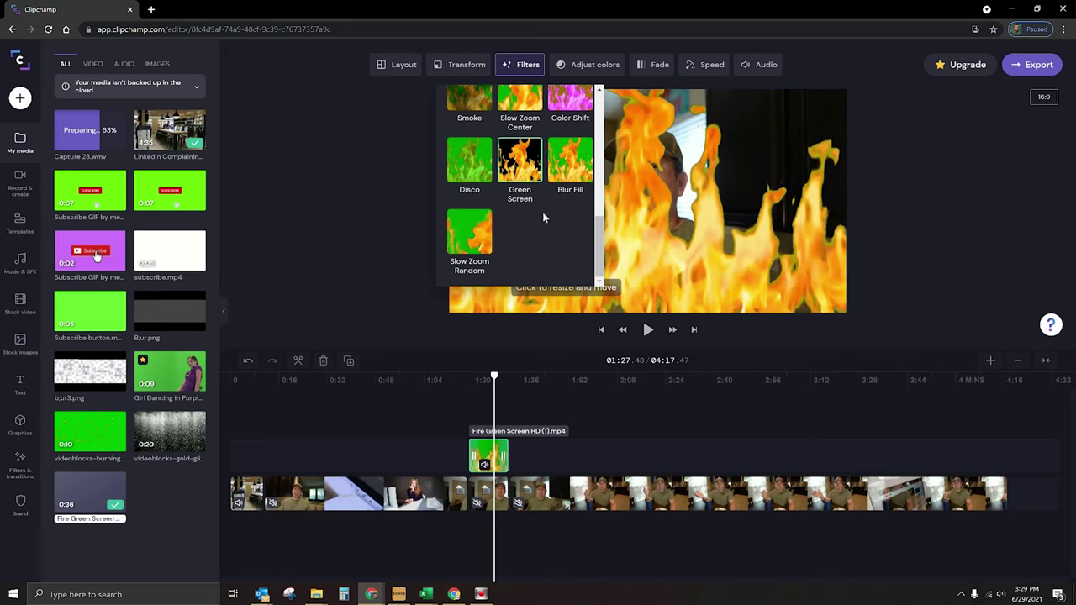
{"action": "left_click", "coordinate": [497, 379]}
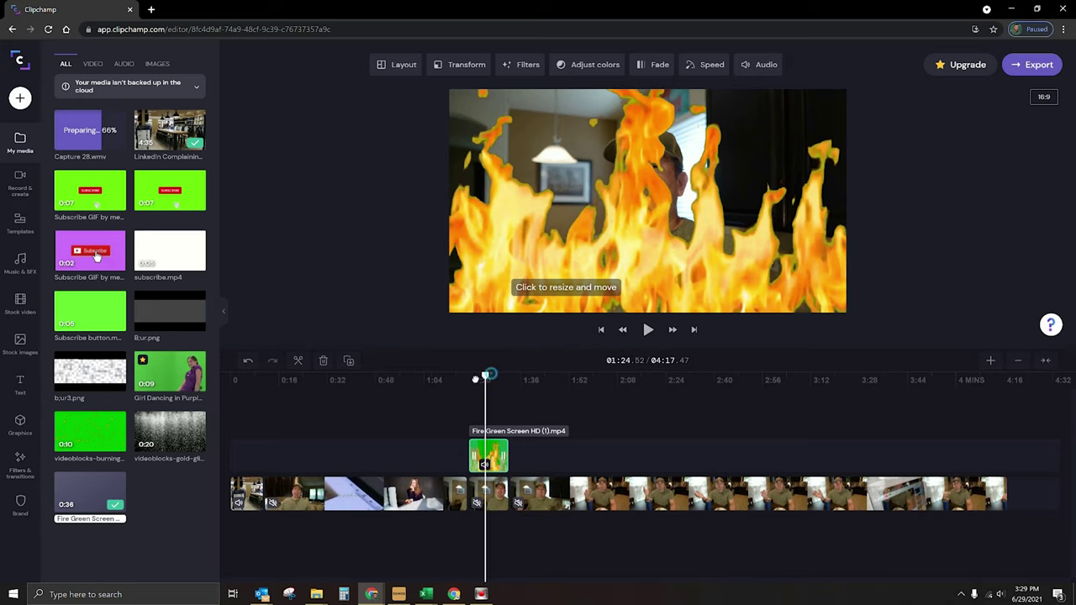
Step: Play back the keyed flames over the presenter from the start of the fire section, then reselect the fire clip
{"action": "left_click", "coordinate": [476, 379]}
{"action": "left_click", "coordinate": [647, 329]}
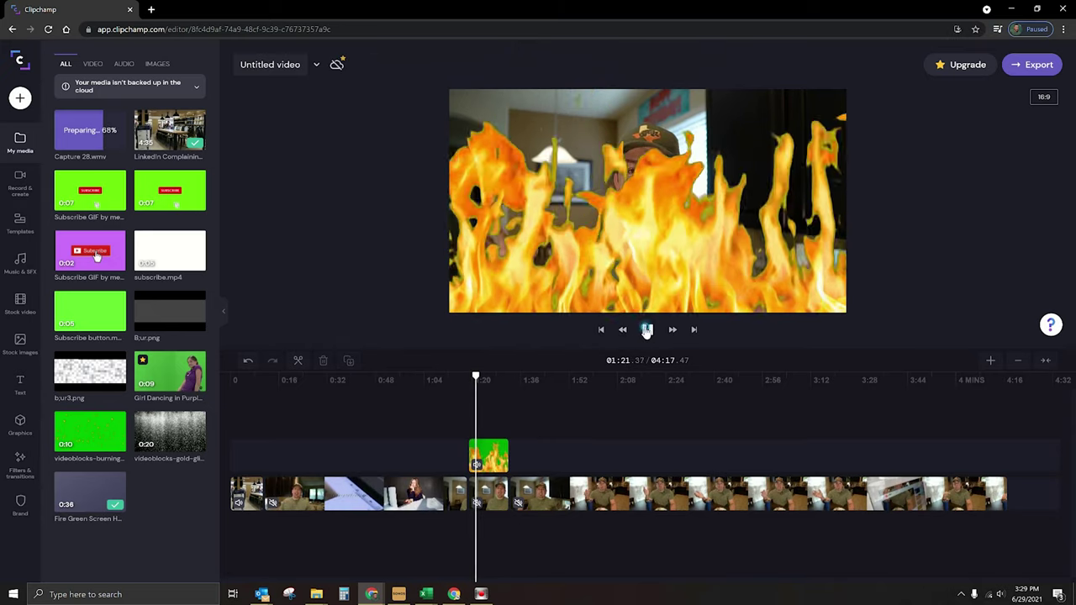
{"action": "left_click", "coordinate": [647, 329]}
{"action": "left_click", "coordinate": [494, 459]}
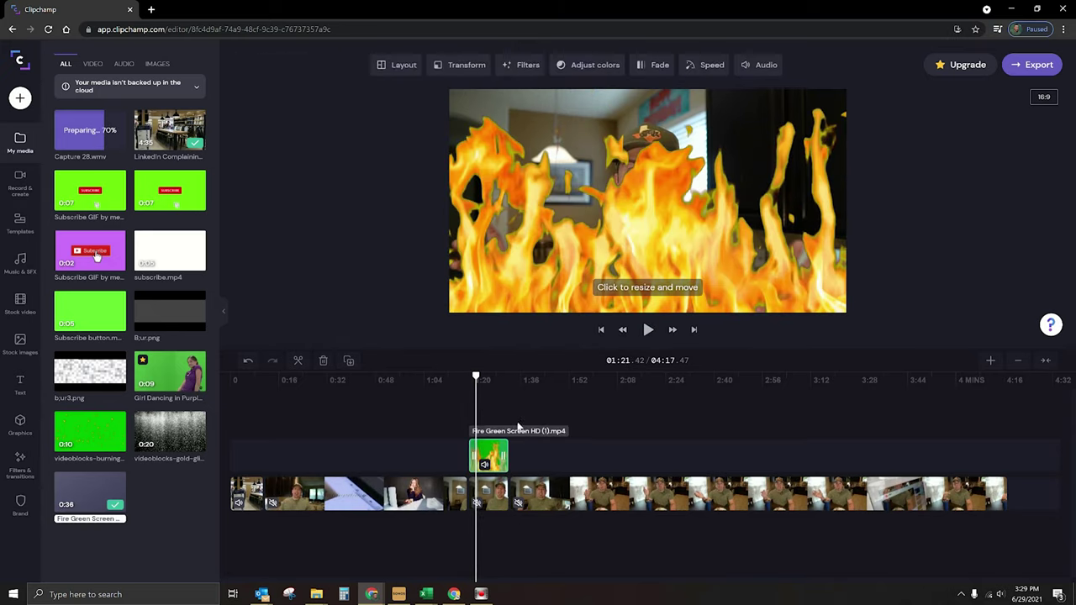
{"action": "left_click", "coordinate": [467, 66]}
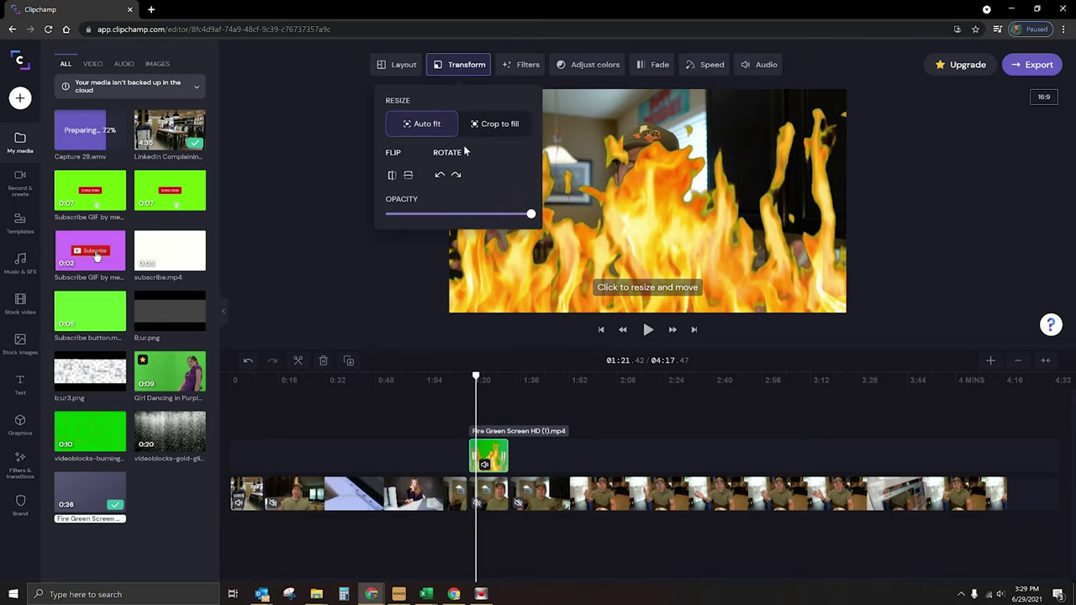
Step: Reduce the fire clip's opacity so the flames turn translucent over the presenter, then play back the result
{"action": "left_click_drag", "start_coordinate": [505, 218], "coordinate": [469, 216]}
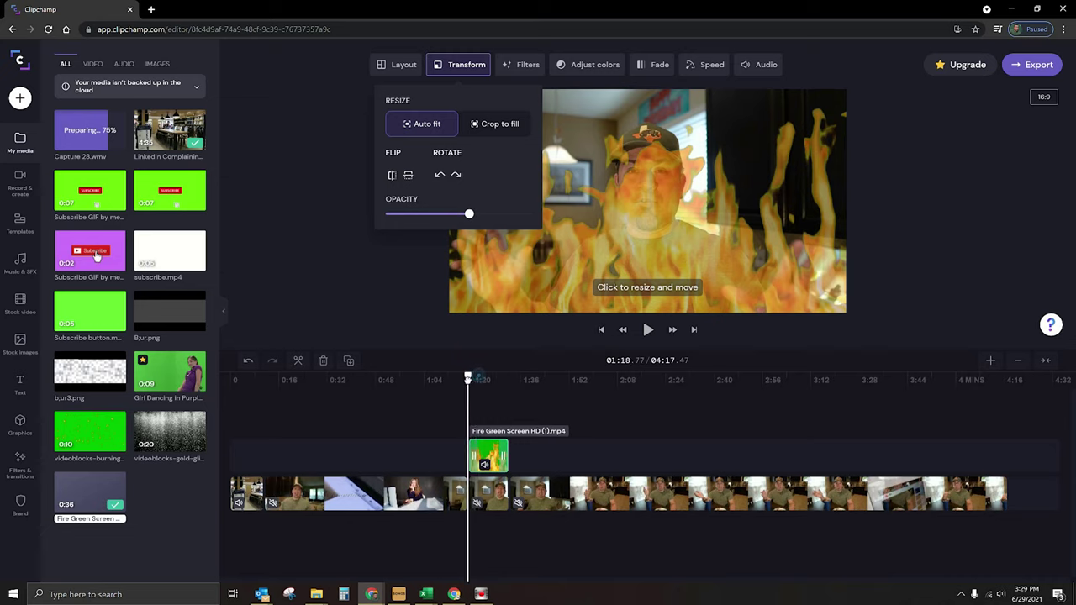
{"action": "left_click", "coordinate": [648, 329]}
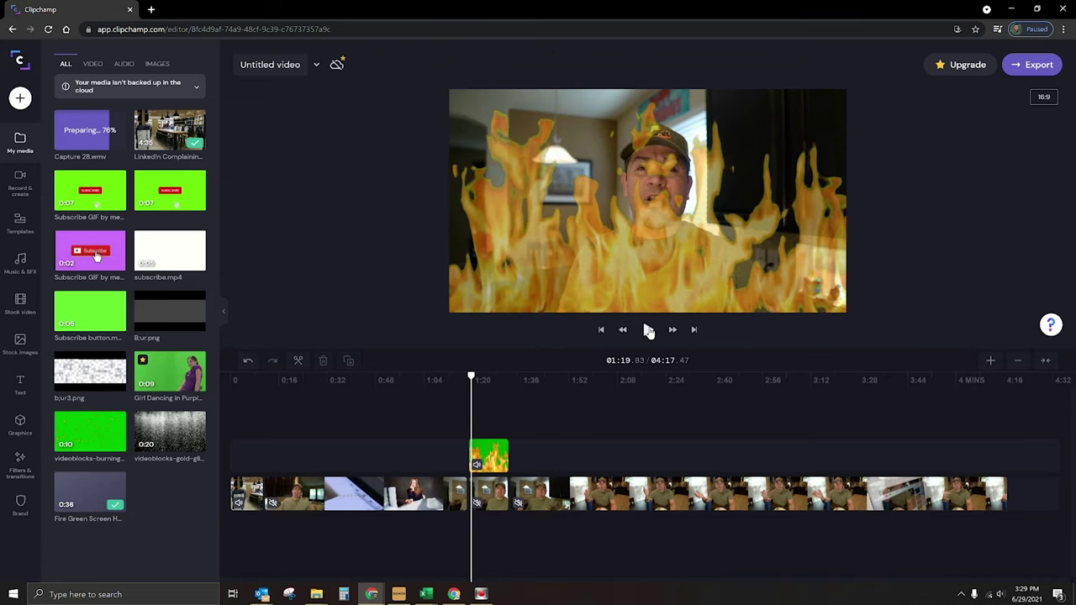